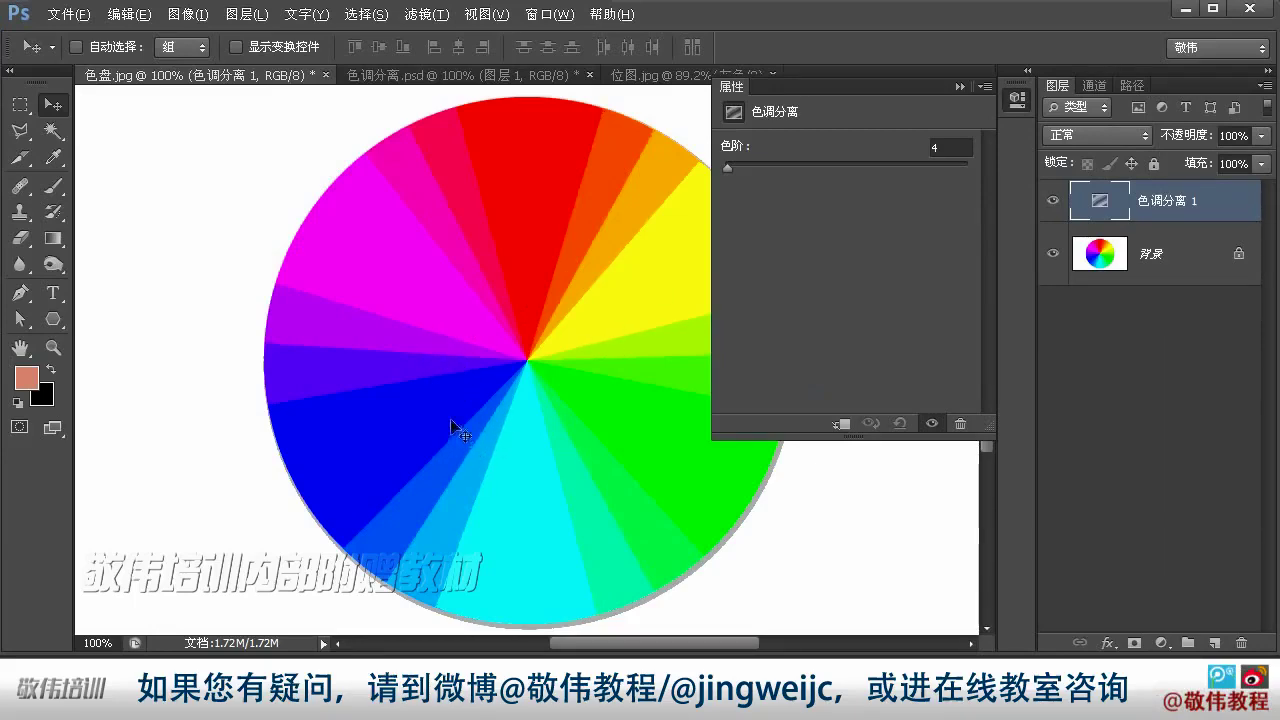
- Compare the color wheel with and without the Posterize (色调分离) adjustment by hiding and showing its layer
click(1052, 200)
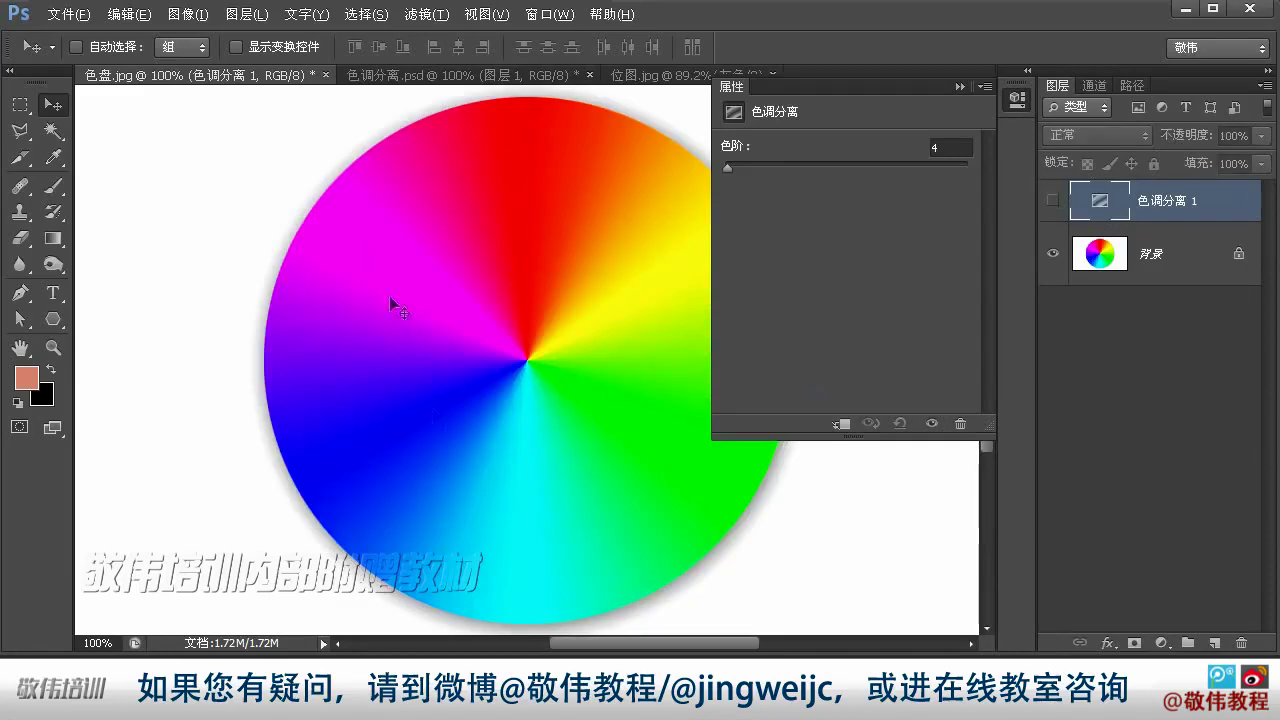
click(1060, 200)
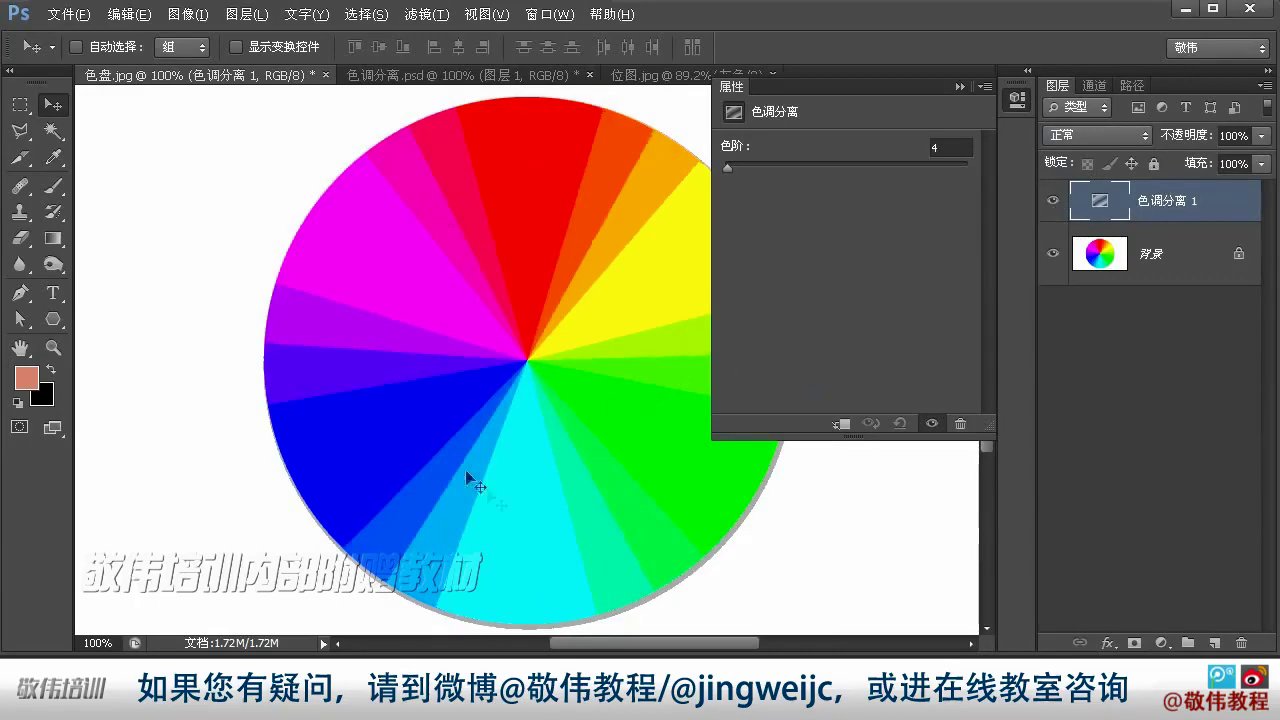
click(1016, 100)
click(1016, 100)
- Try the color wheel's Posterize levels at 16 and lower them to 2
click(950, 147)
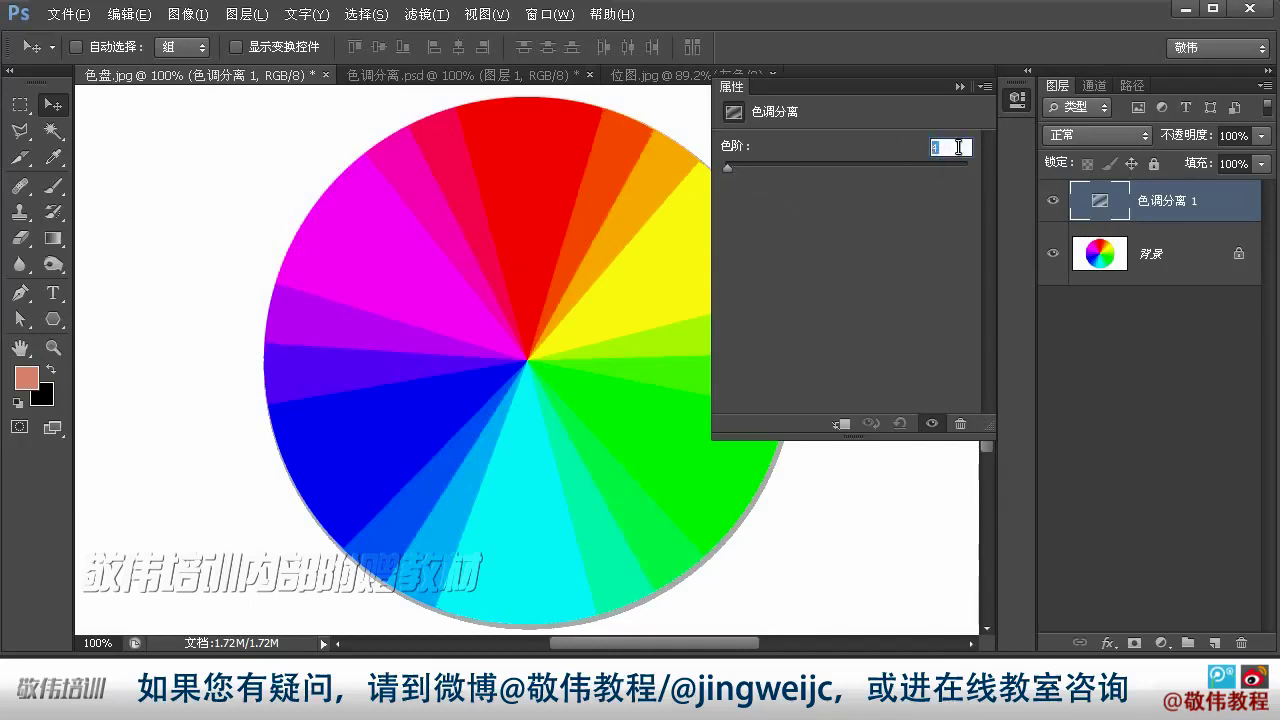
text(1)
click(731, 172)
drag(731, 172, 735, 174)
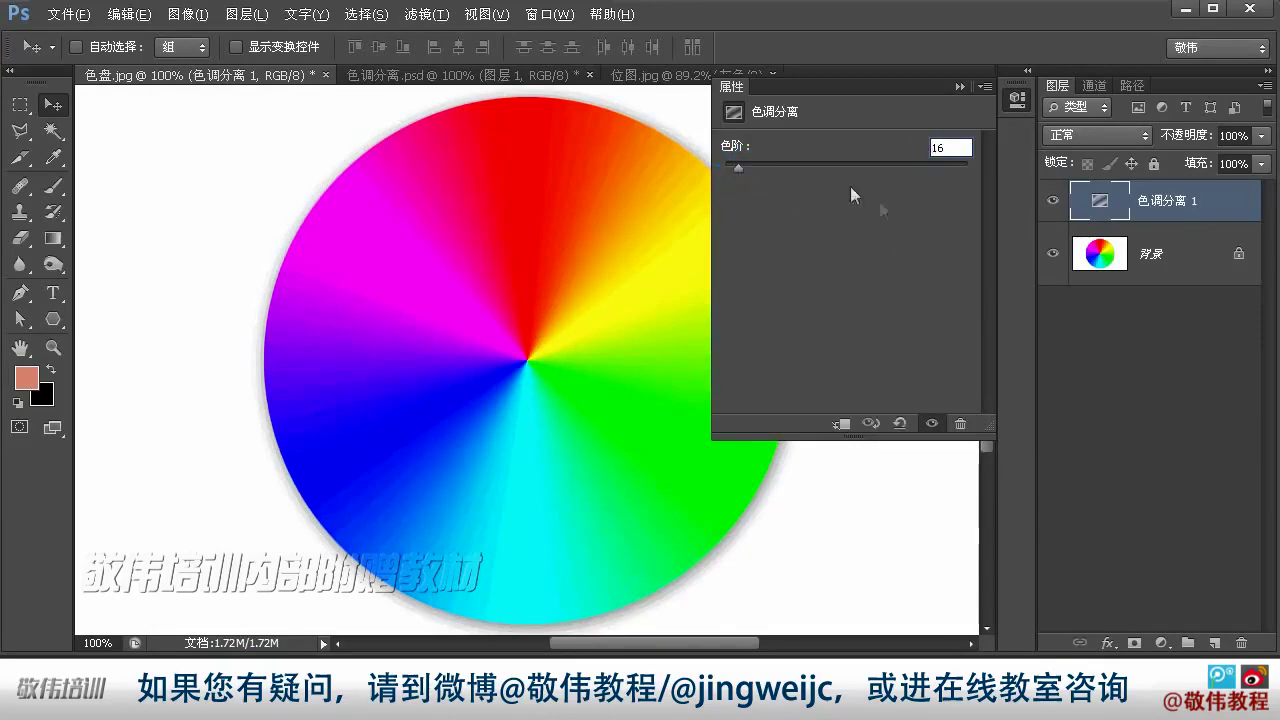
drag(739, 174, 709, 163)
click(935, 148)
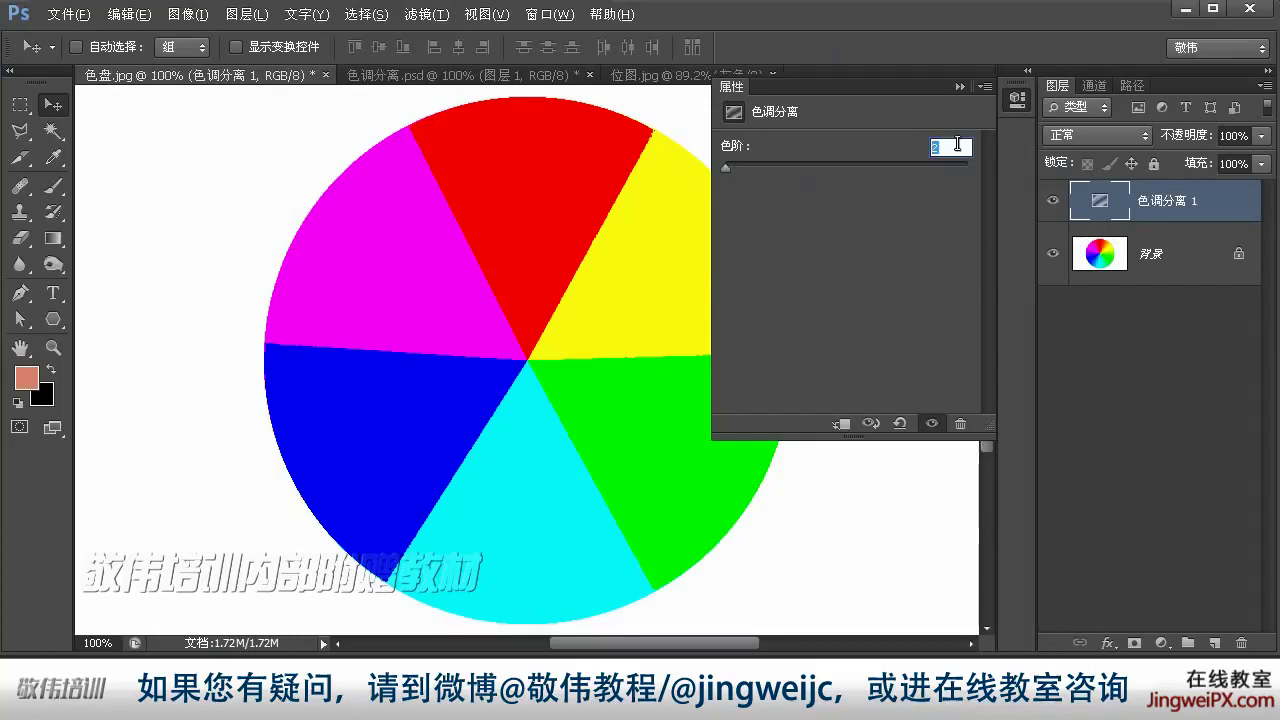
- Inspect the red, green and blue channels of the posterized color wheel one at a time, ending on red
click(1090, 87)
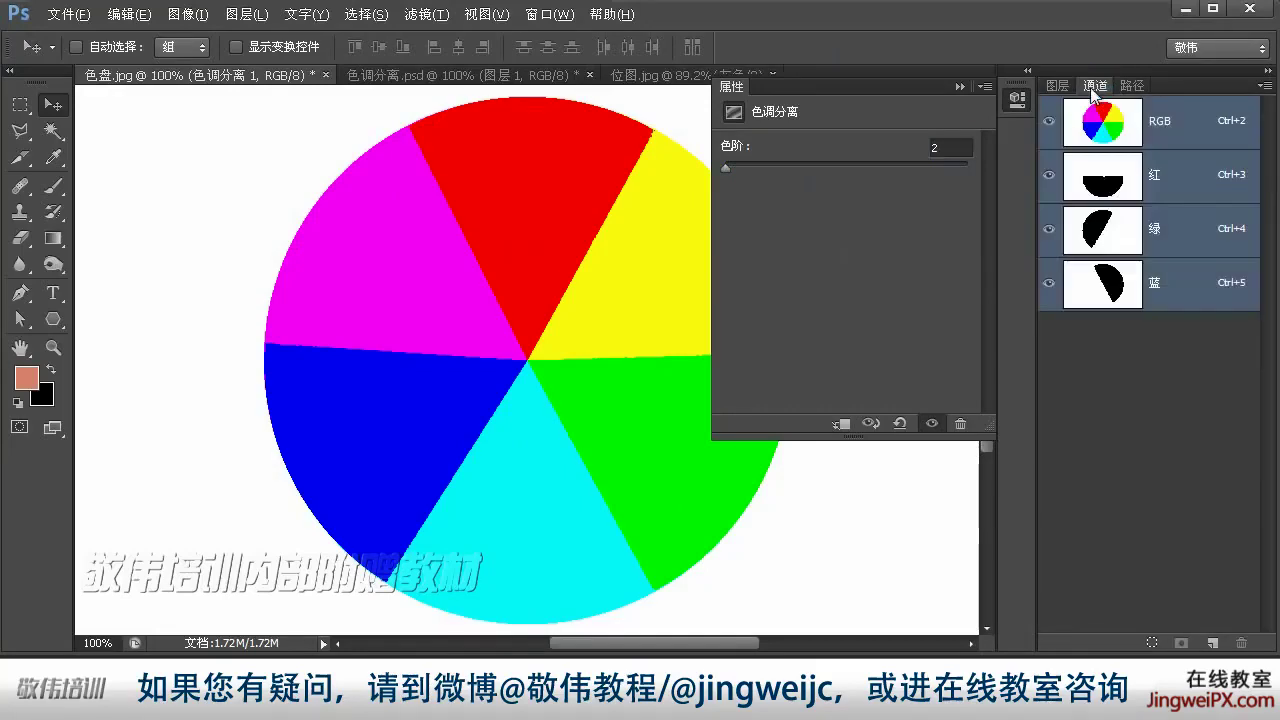
click(1124, 194)
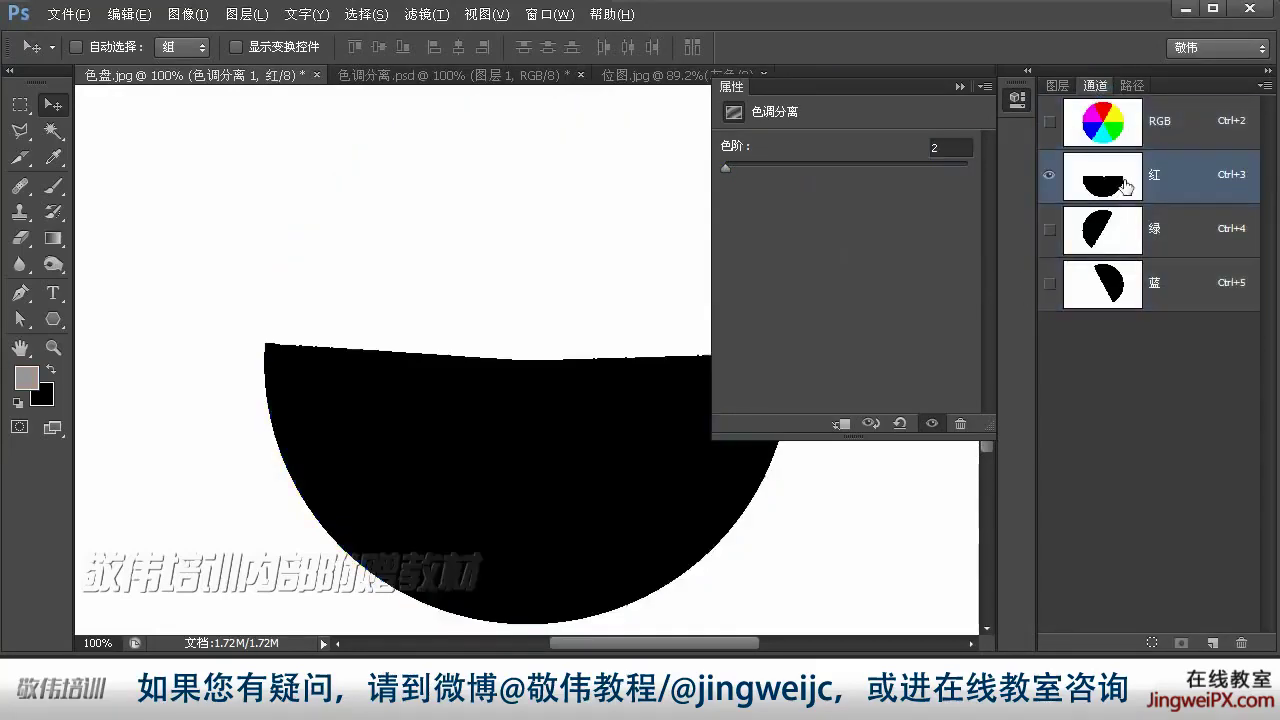
click(1118, 245)
click(1118, 284)
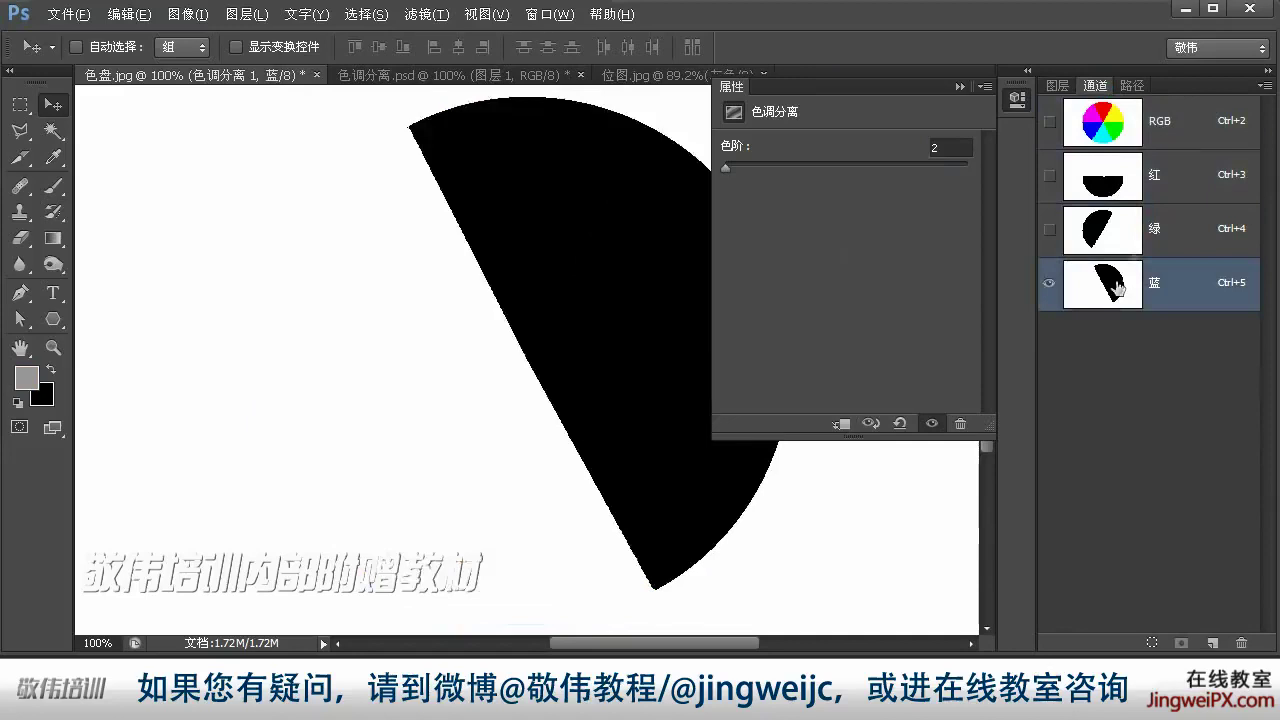
click(1105, 192)
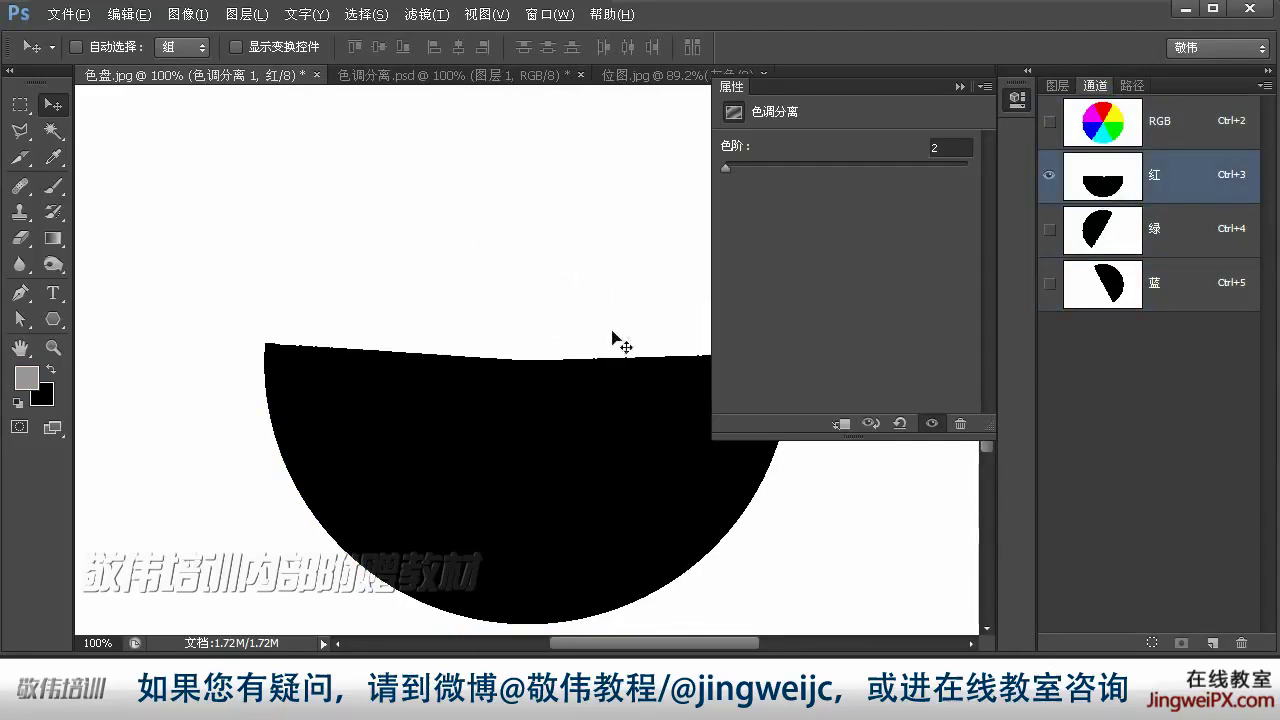
click(1115, 222)
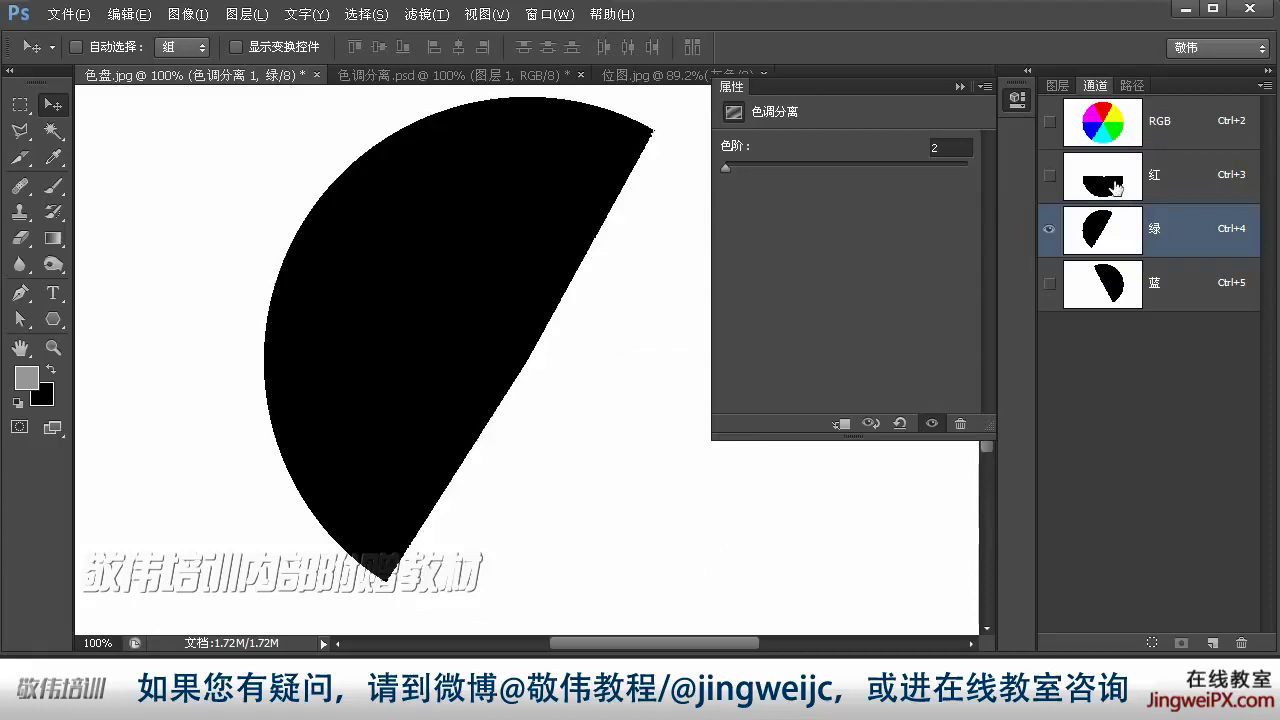
click(1115, 188)
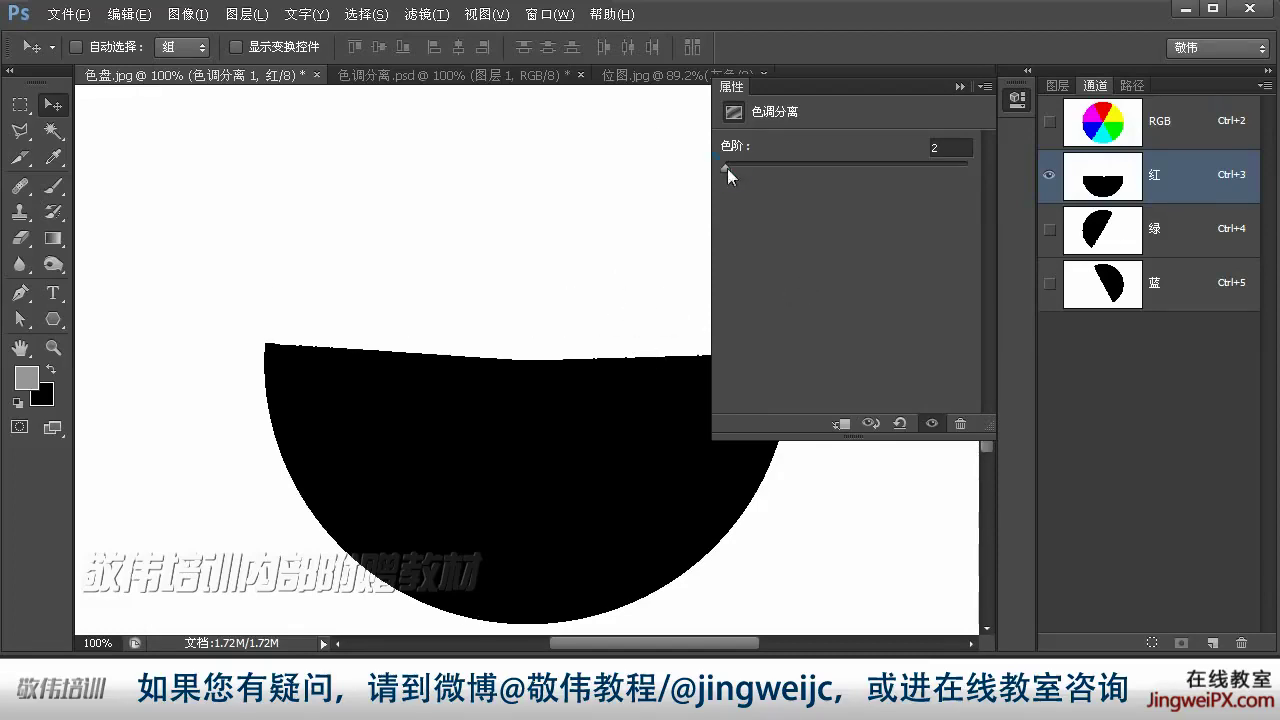
- Compare the red channel with Posterize levels at 255 and 2, and set the levels to 3
drag(728, 169, 993, 173)
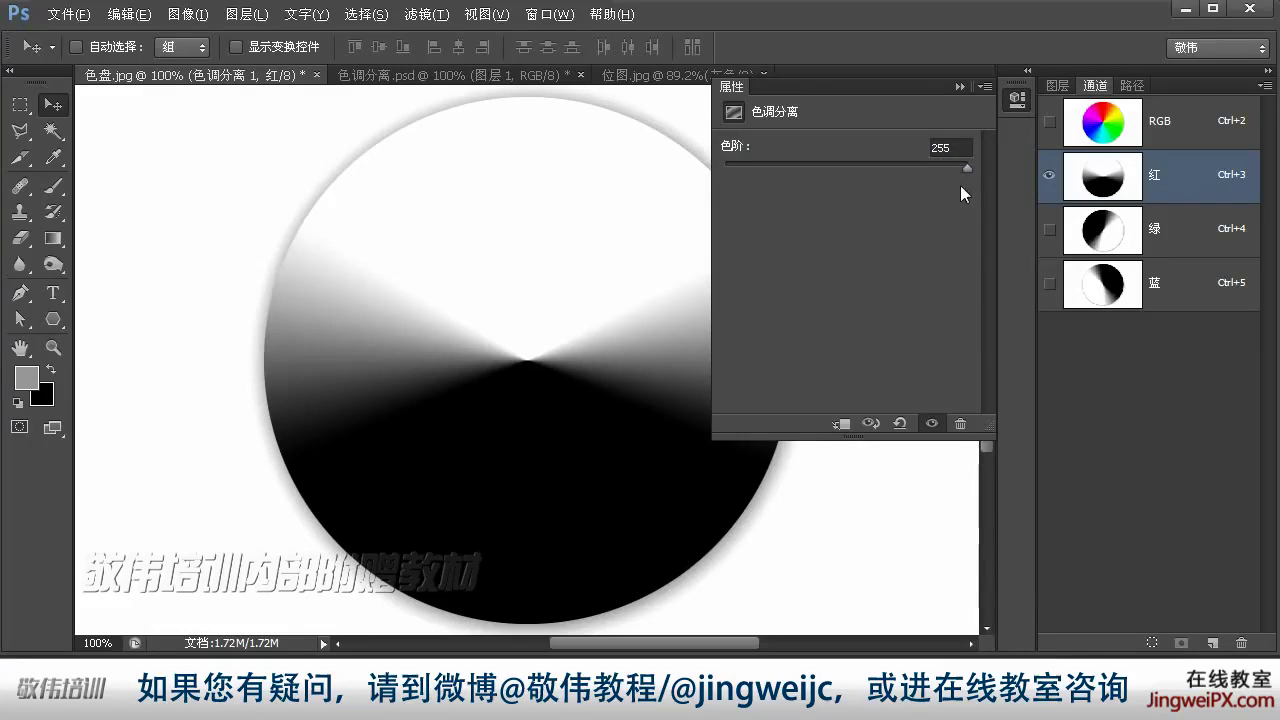
drag(966, 167, 724, 176)
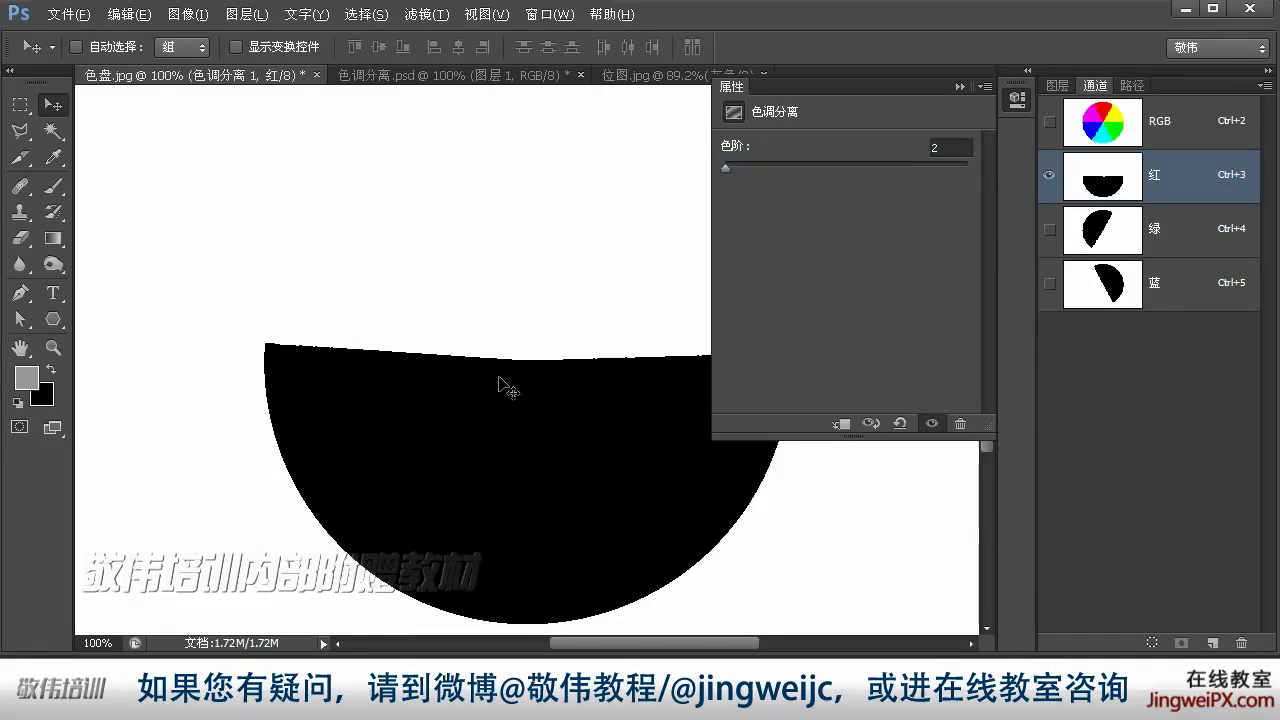
click(887, 155)
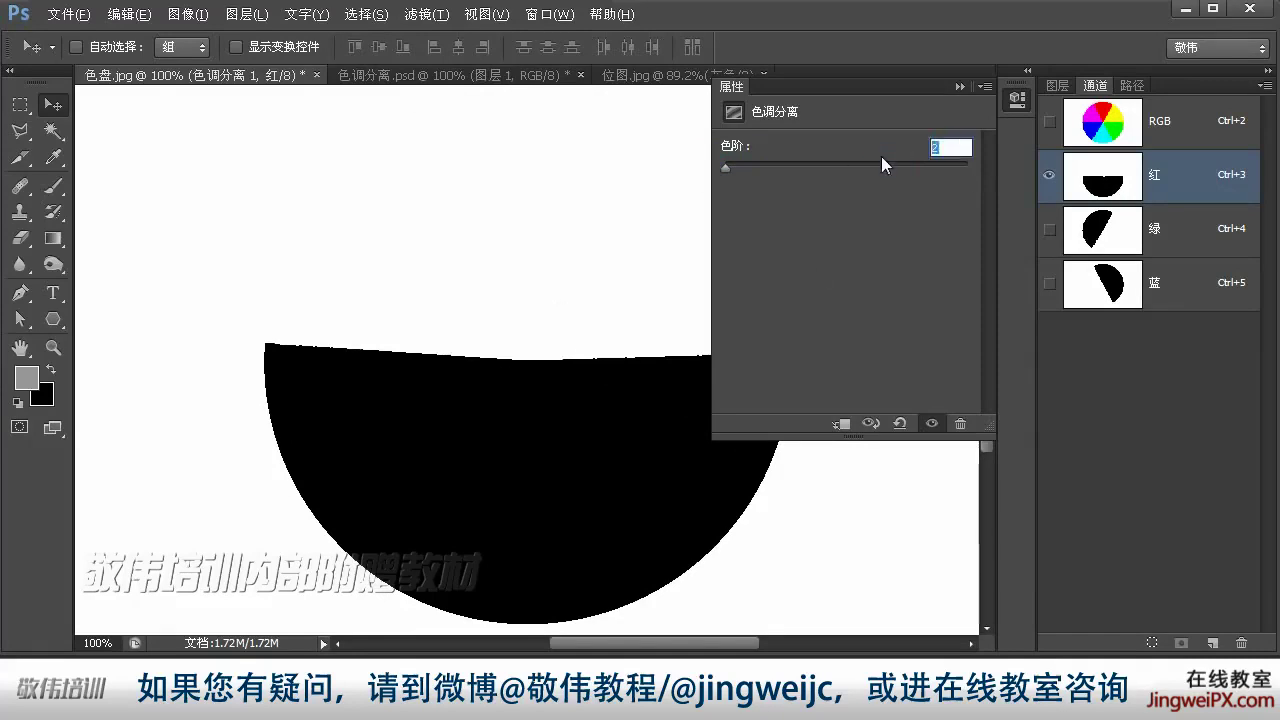
text(3)
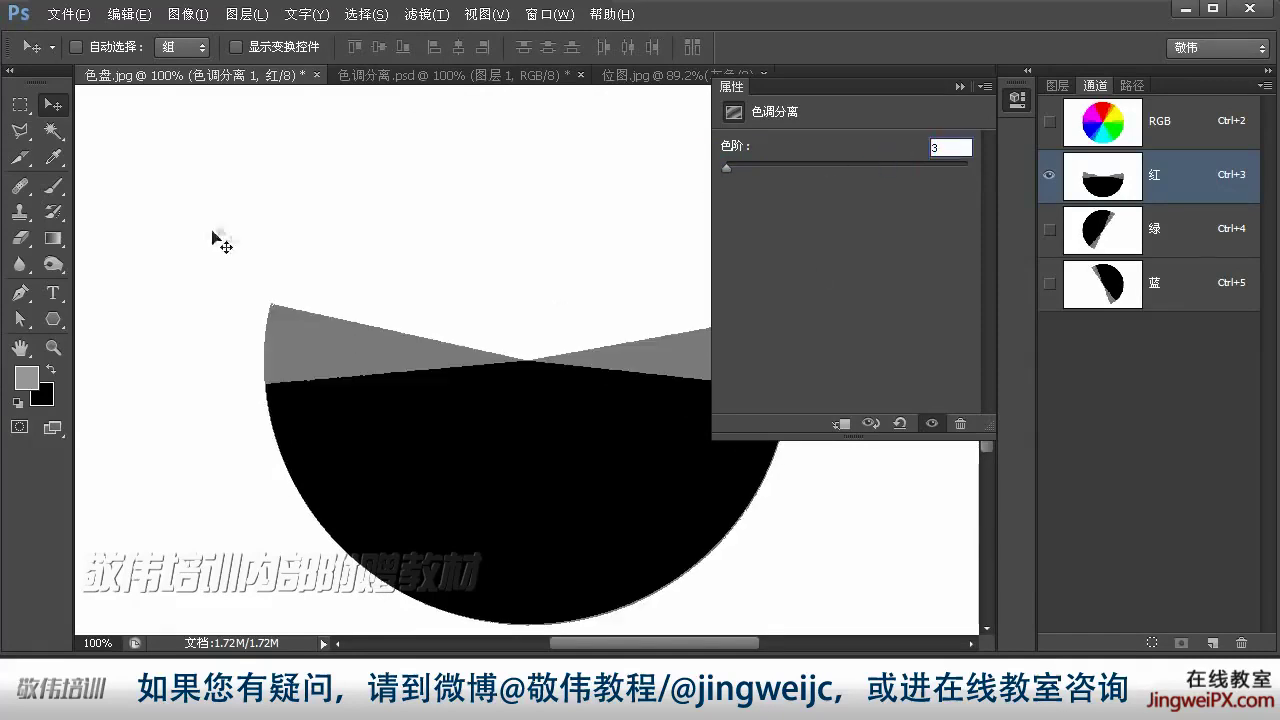
click(343, 255)
click(660, 279)
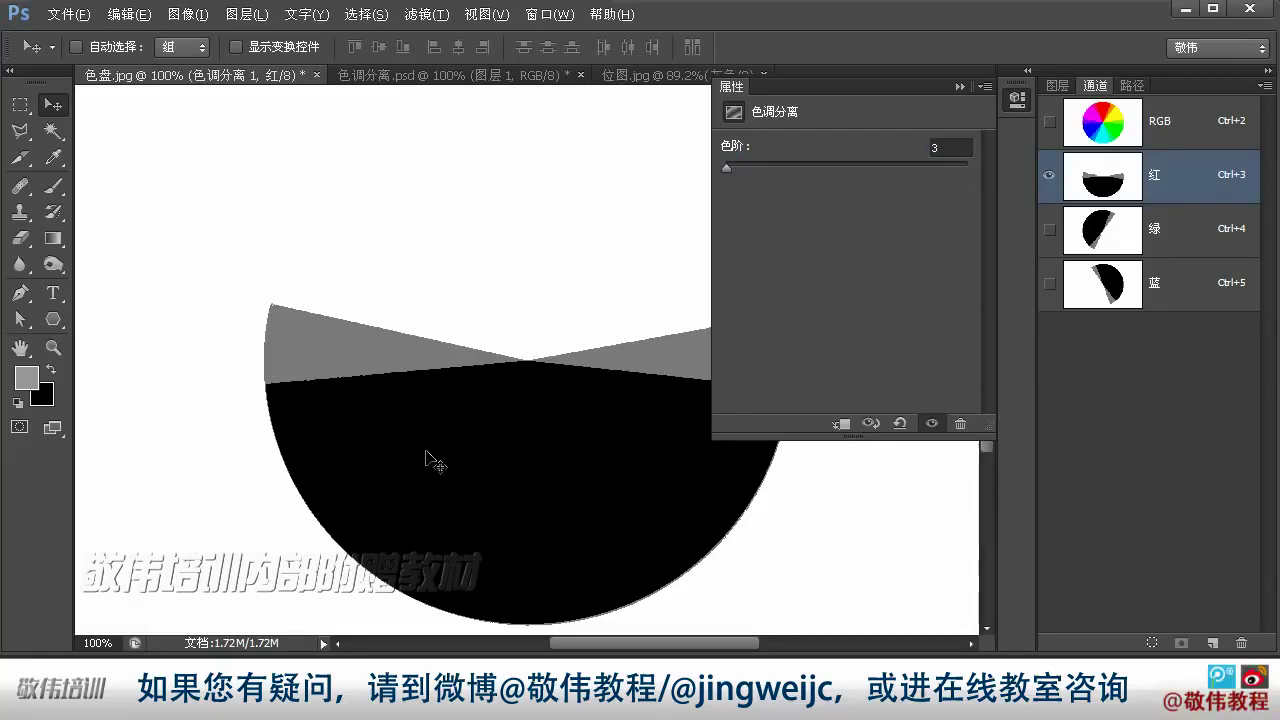
- Examine the red, blue and green channels against the composite RGB image at three Posterize levels
key(ctrl+2)
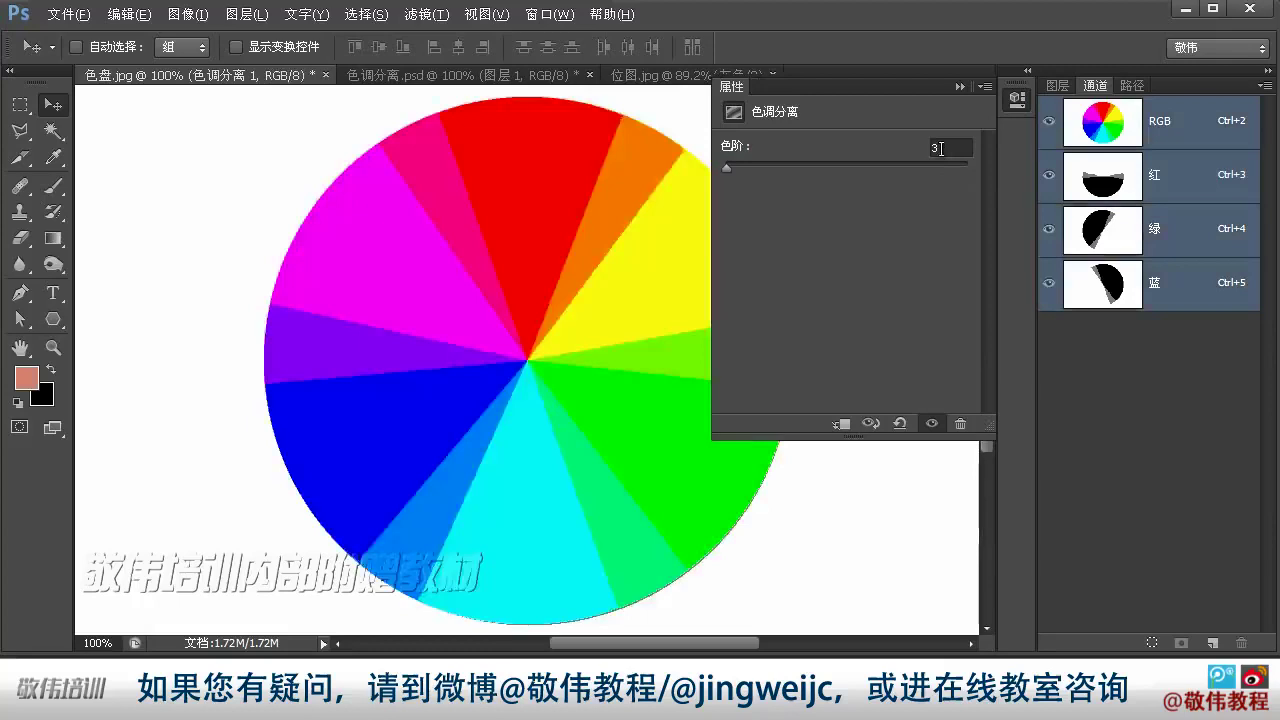
click(1105, 175)
click(1112, 280)
click(1110, 230)
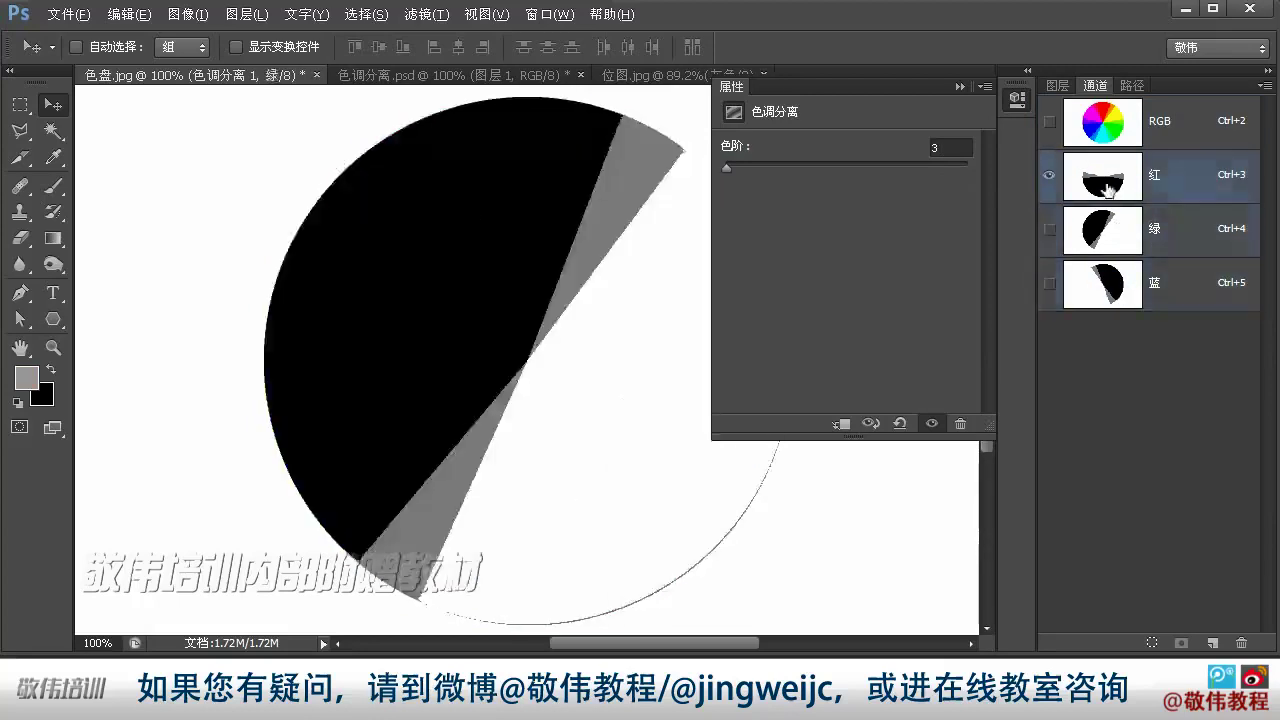
key(ctrl+2)
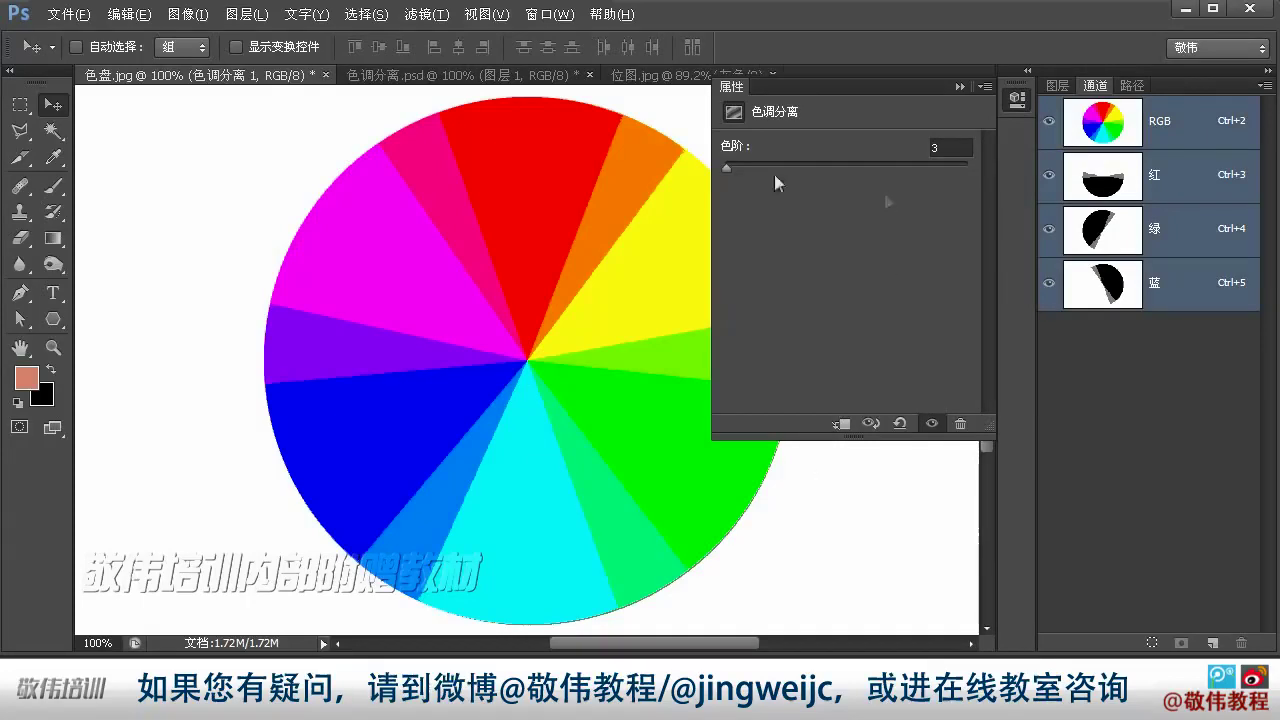
- Set the Posterize levels to 2, check the three color channels and return to the composite RGB view
drag(728, 168, 709, 166)
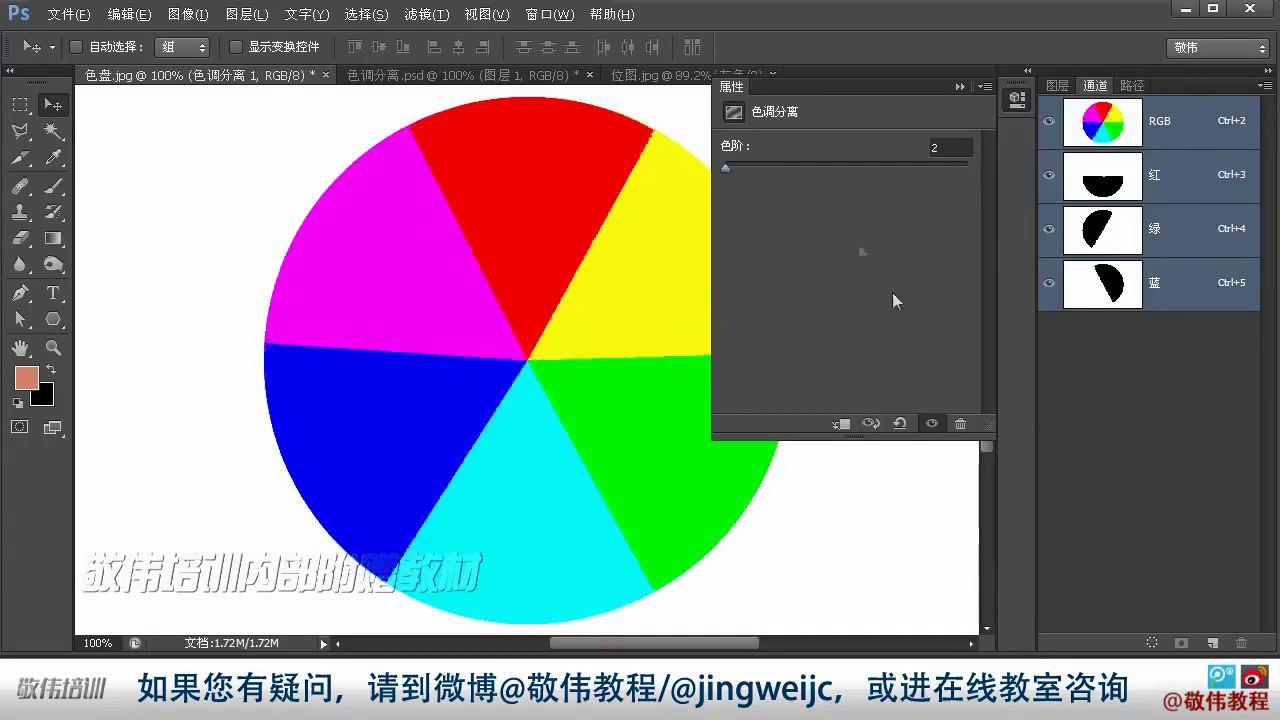
click(1132, 175)
click(1134, 228)
click(1134, 278)
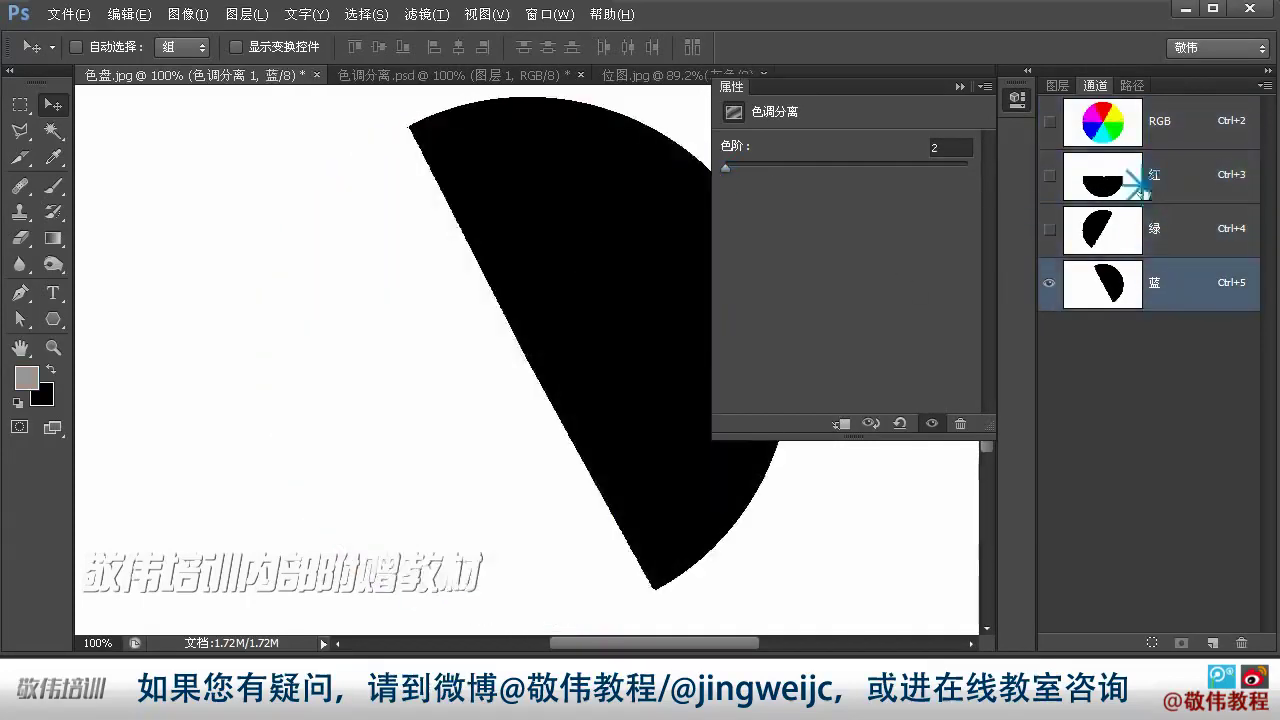
click(1130, 133)
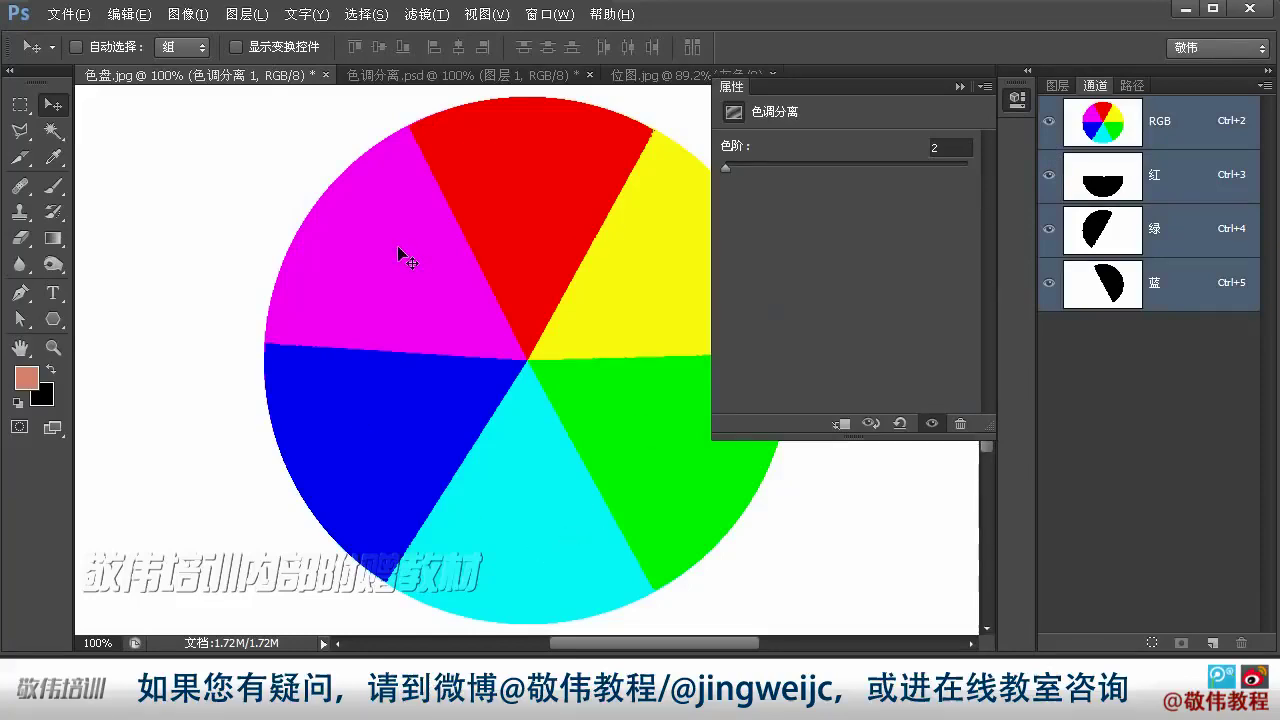
- Set the color wheel's Posterize levels to 8
click(741, 168)
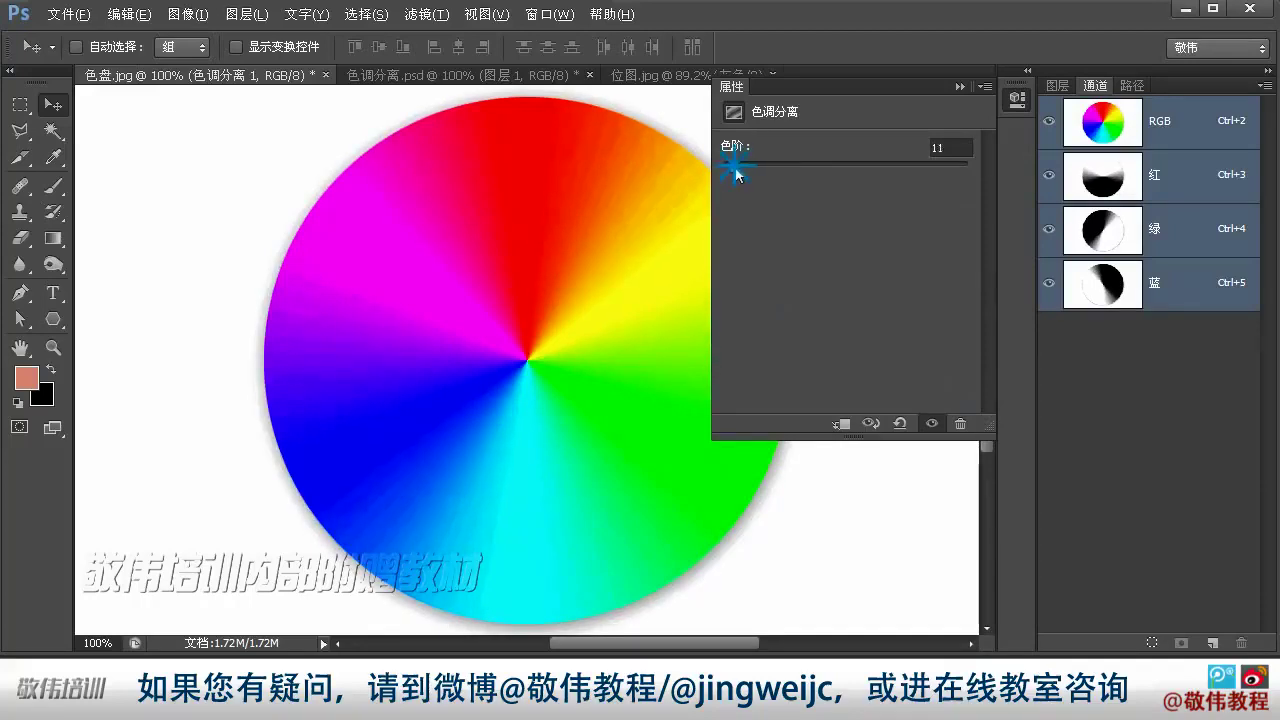
drag(741, 170, 734, 174)
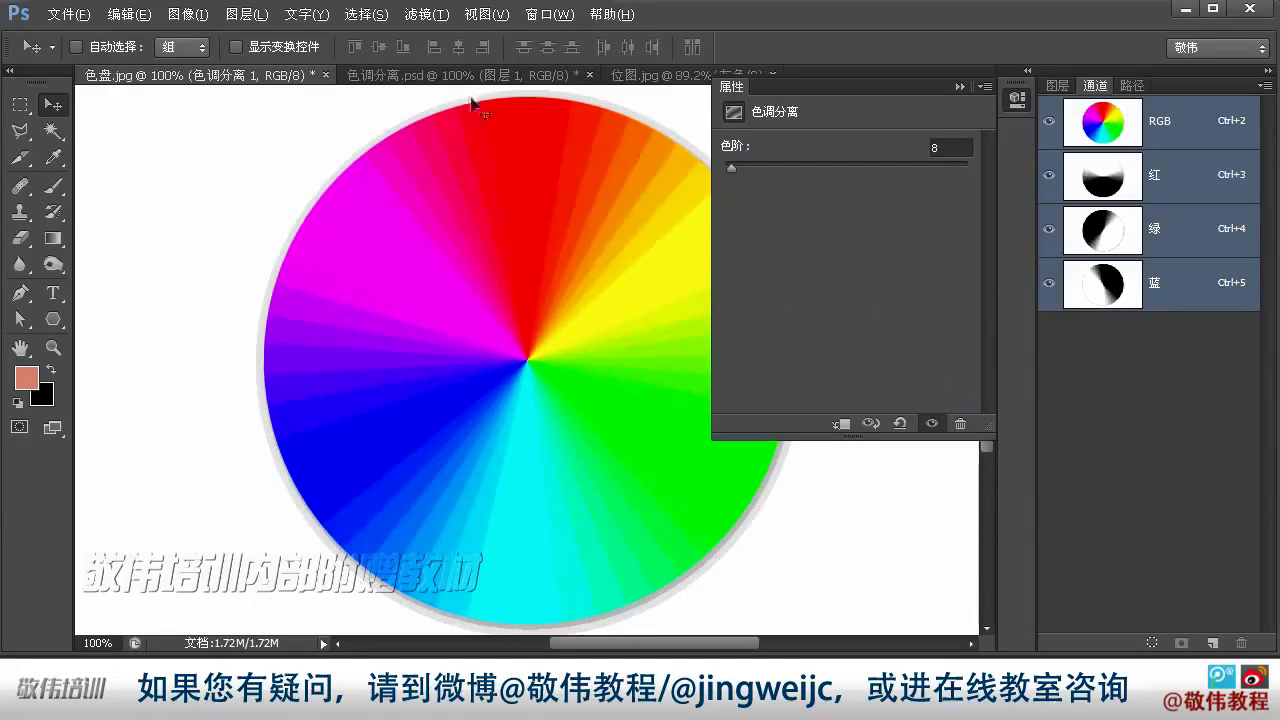
- Switch to 色调分离.psd and give the black square on 图层 1 a black-to-white Gradient Overlay (渐变叠加)
click(386, 80)
click(1059, 88)
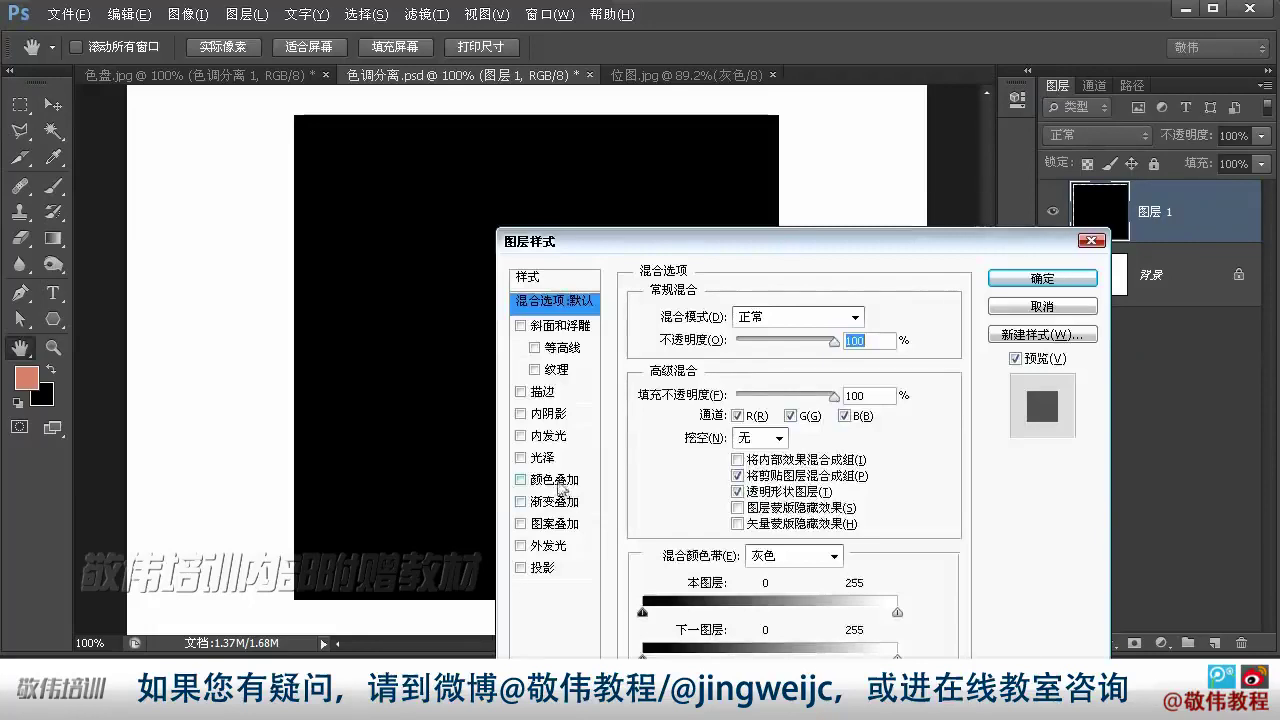
click(553, 500)
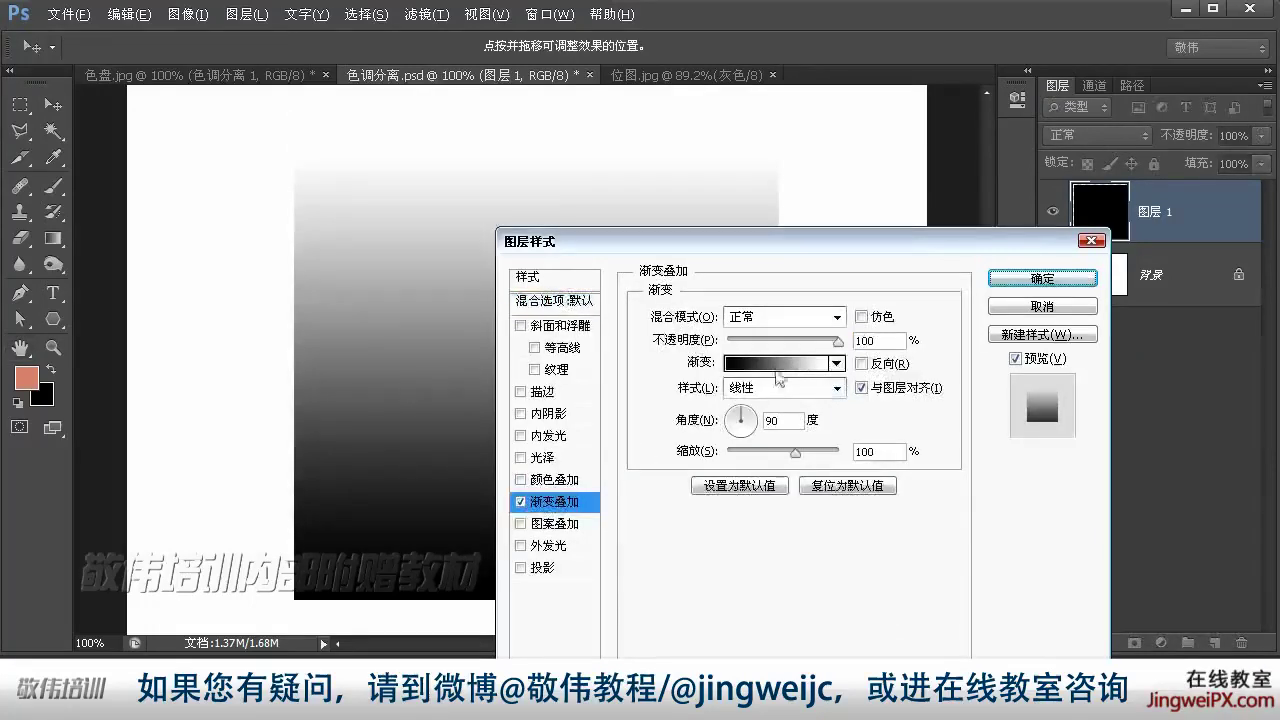
click(786, 366)
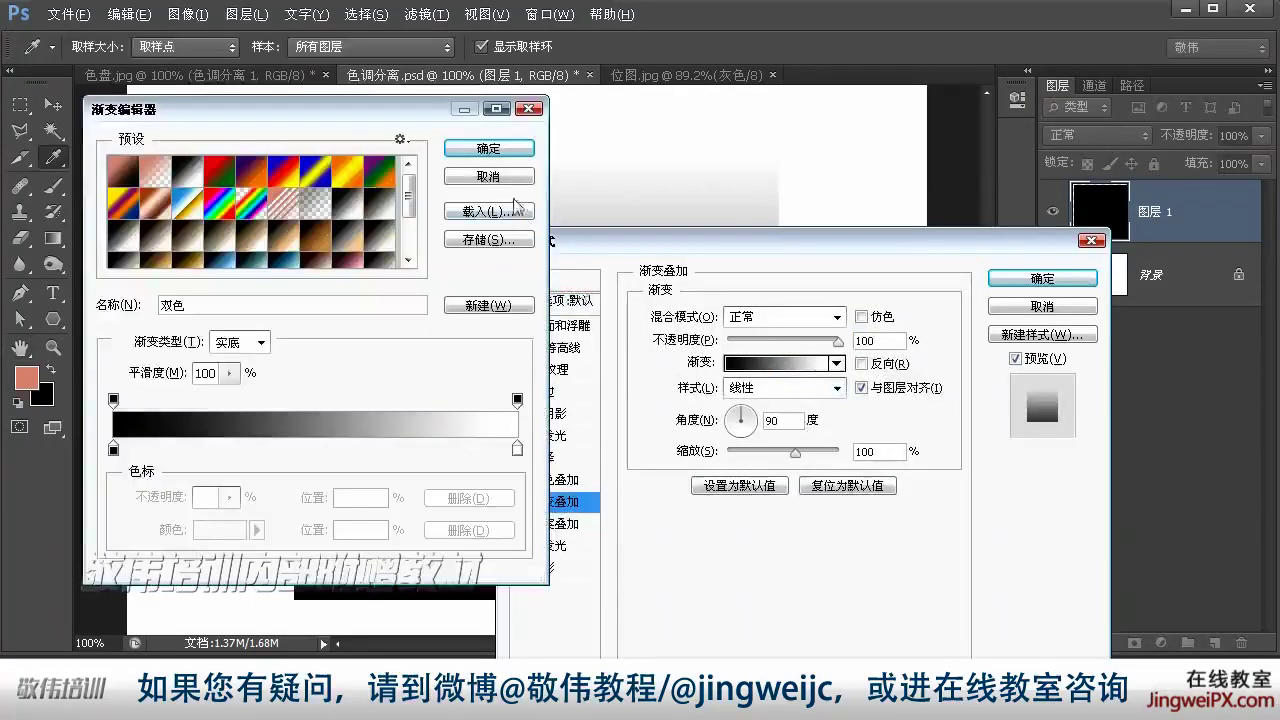
click(488, 148)
- Set the gradient overlay to the diamond style (菱形), reversed, with a 45-degree angle, and apply the layer style
click(812, 390)
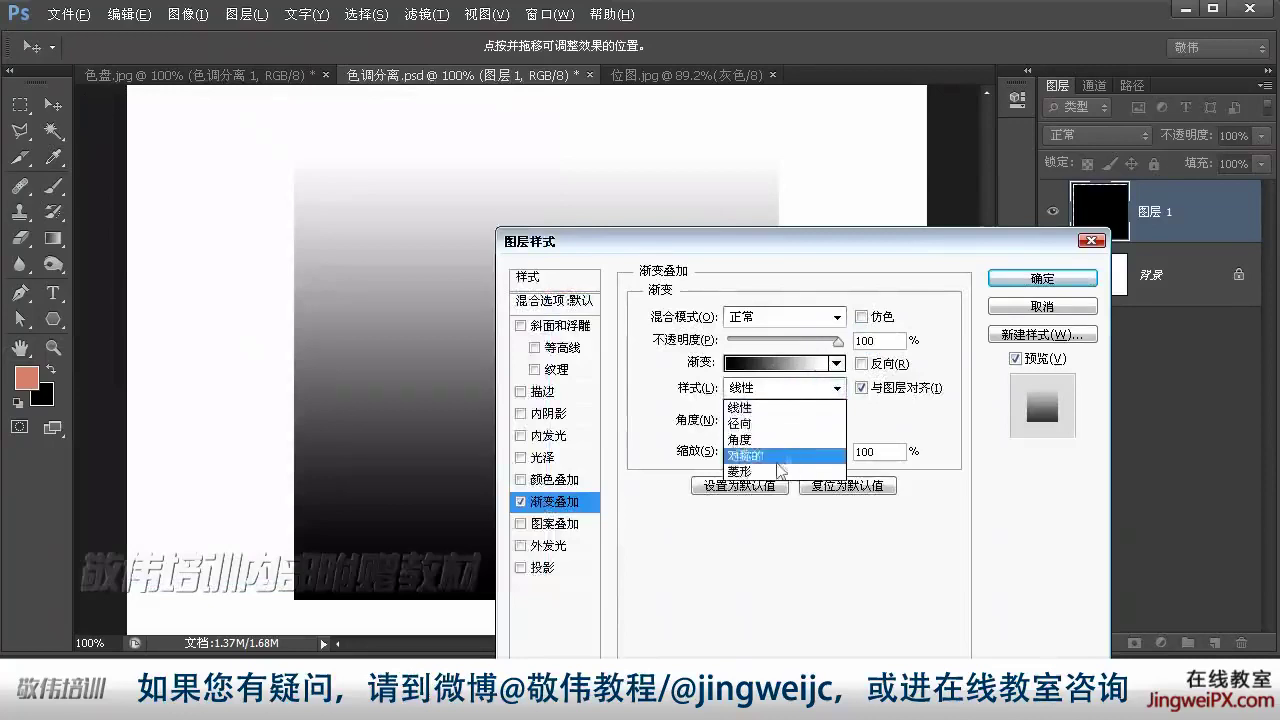
click(740, 470)
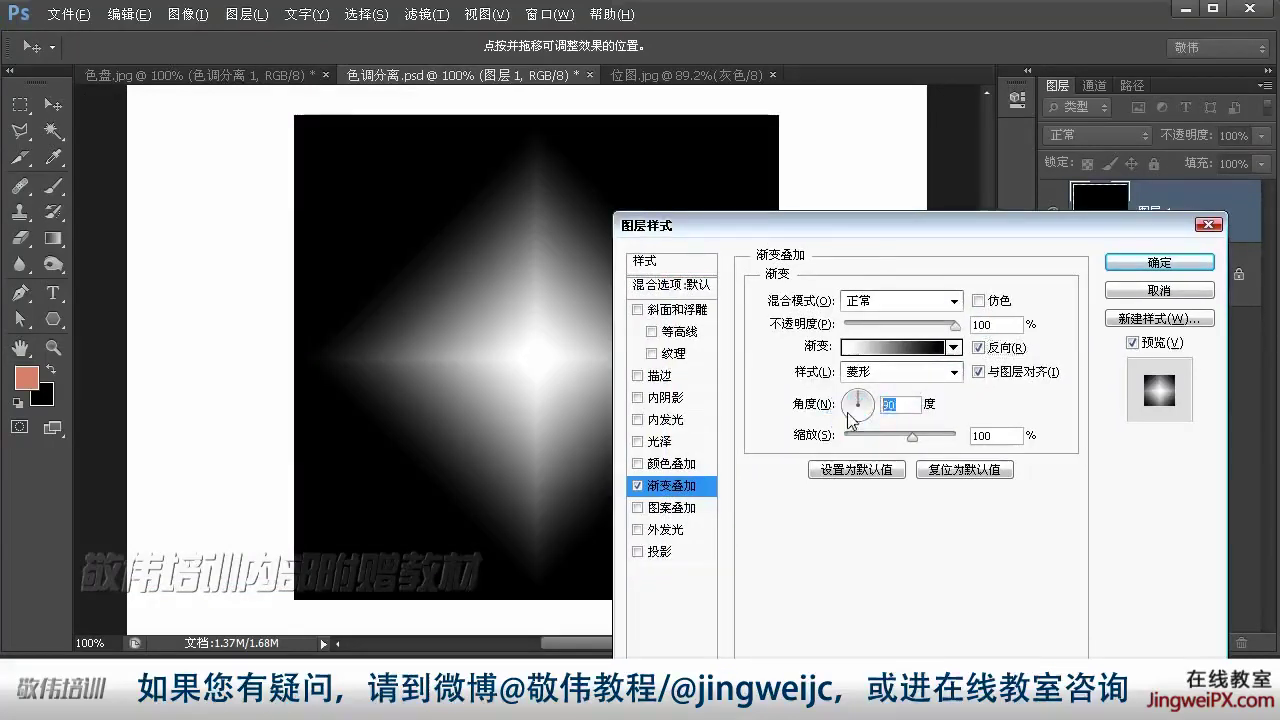
text(45)
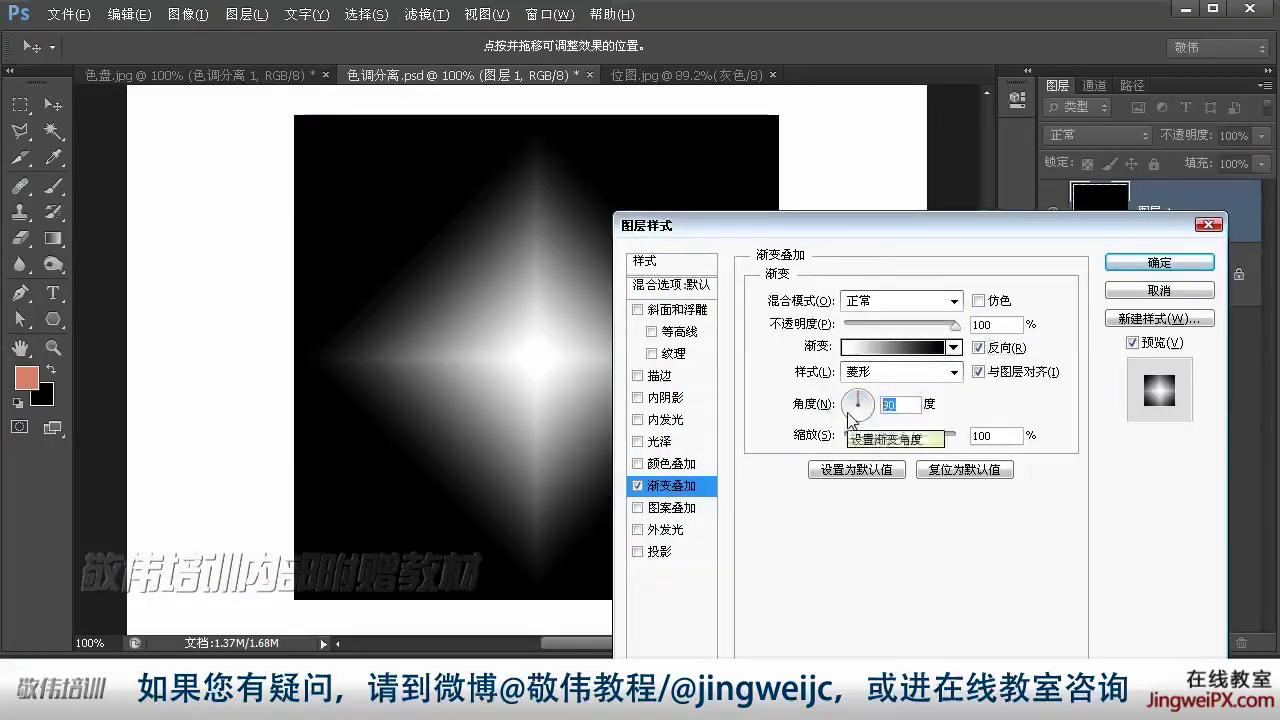
click(1138, 266)
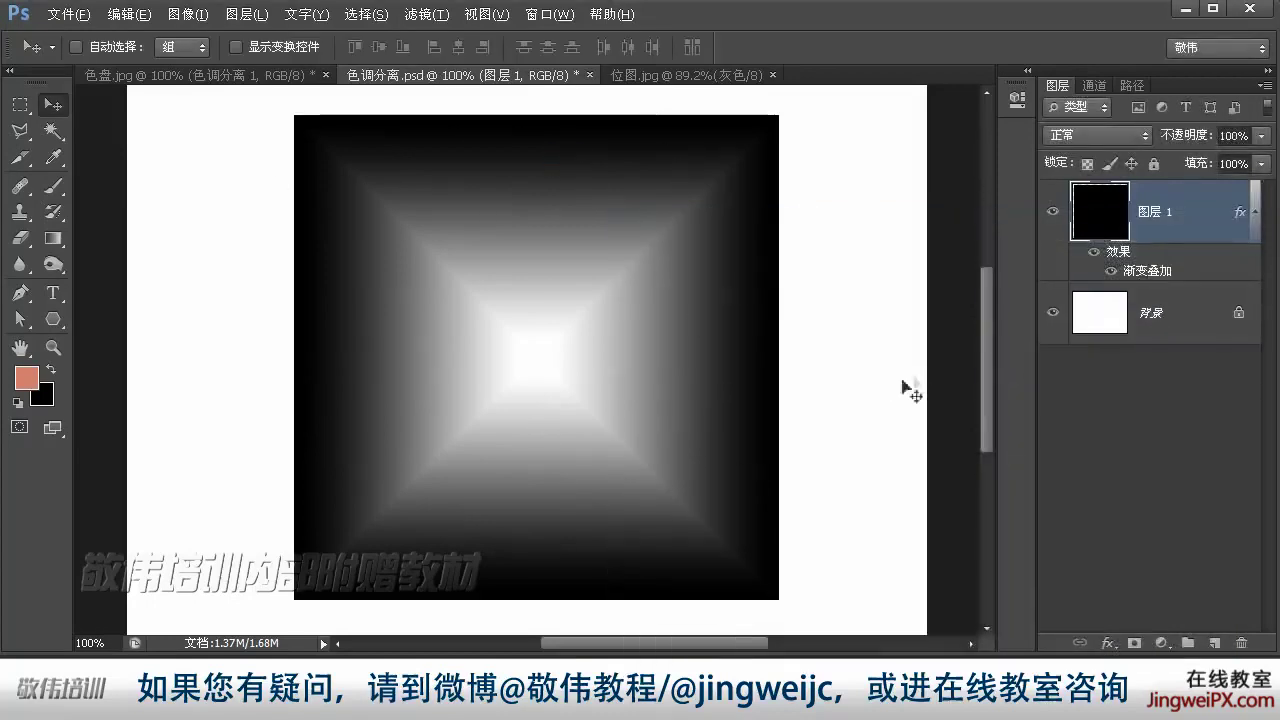
- Add a Posterize adjustment layer above 图层 1 and set its levels to 15
click(1162, 643)
click(1205, 579)
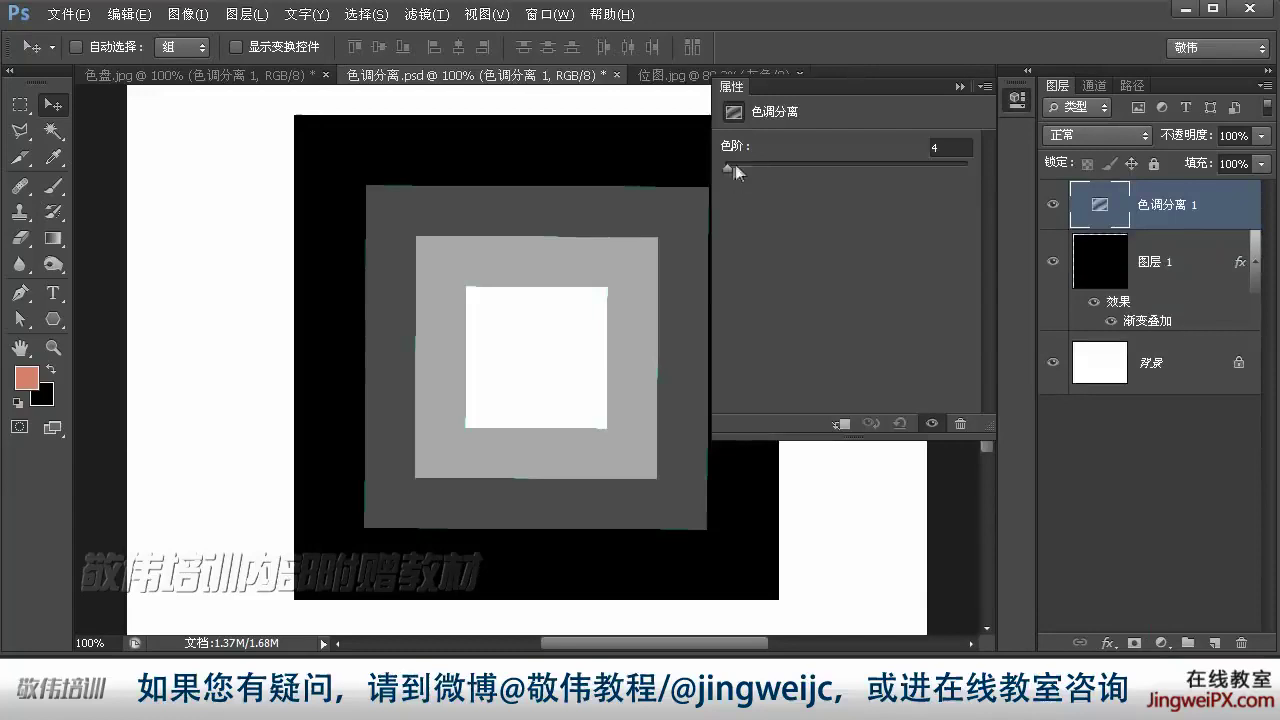
drag(735, 168, 743, 206)
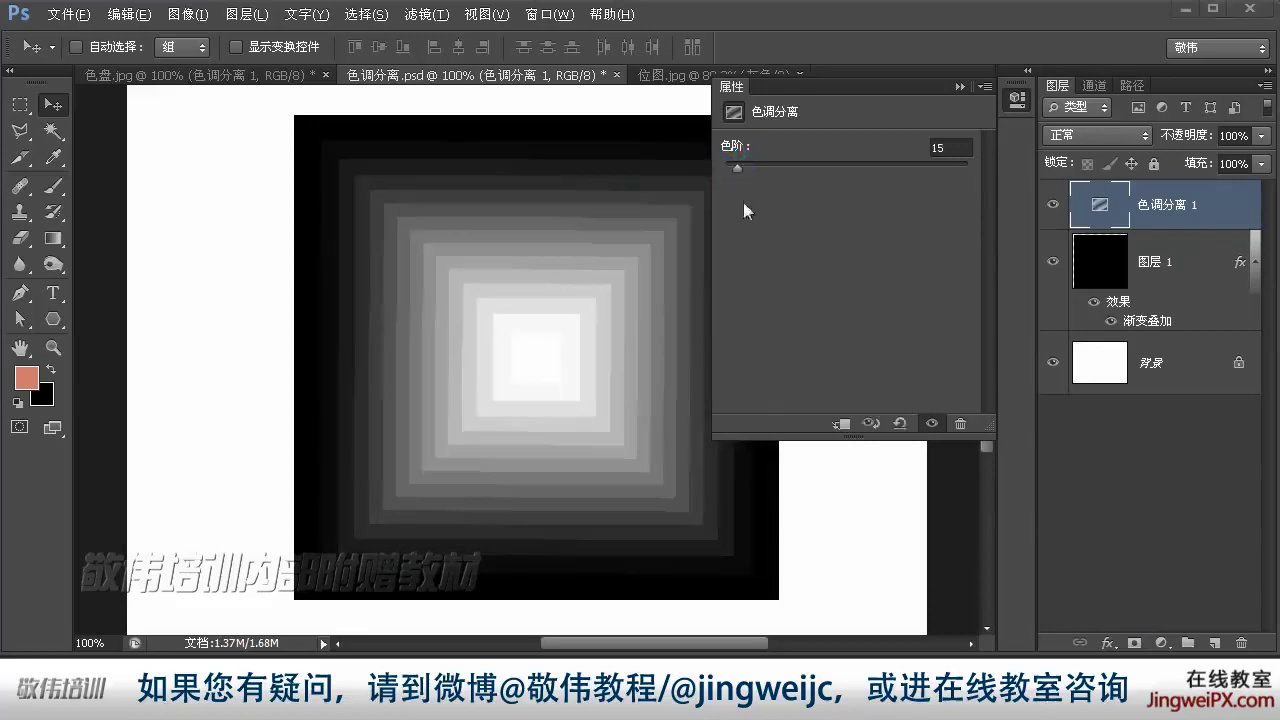
click(1017, 100)
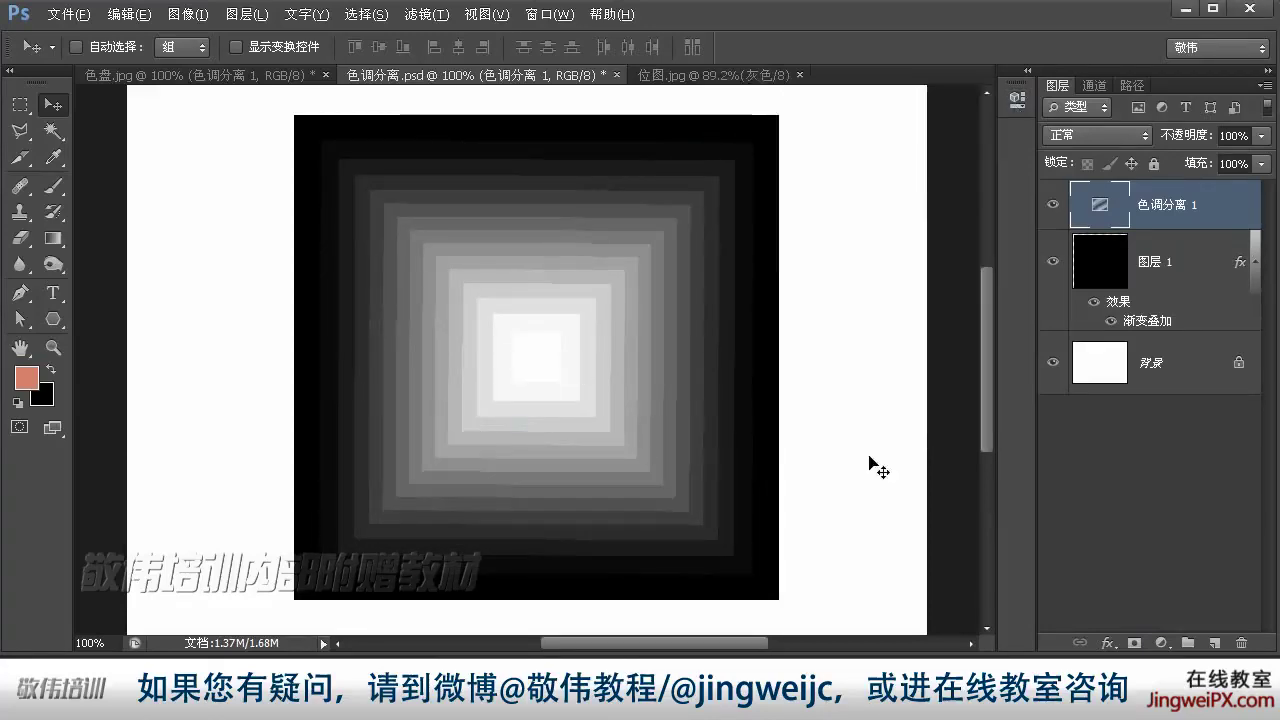
click(1017, 100)
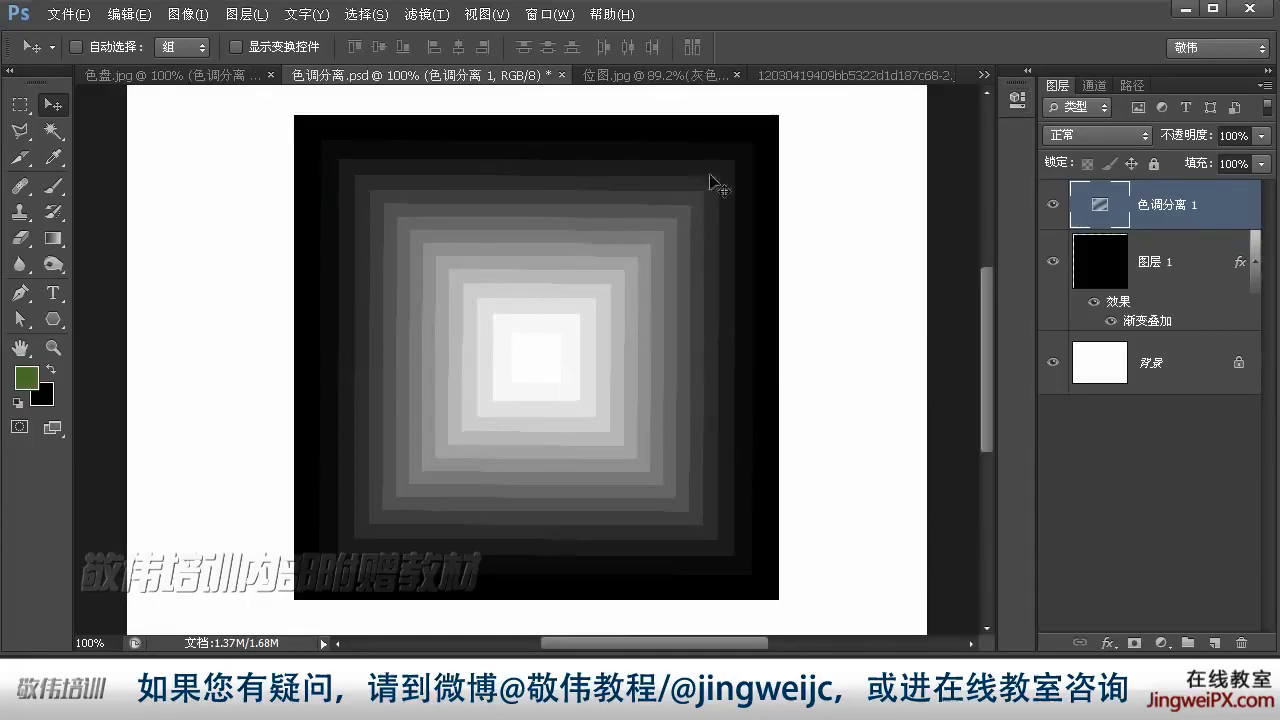
- Switch to the city street photo with the tram and convert it to Grayscale (灰度), discarding its color information
click(831, 78)
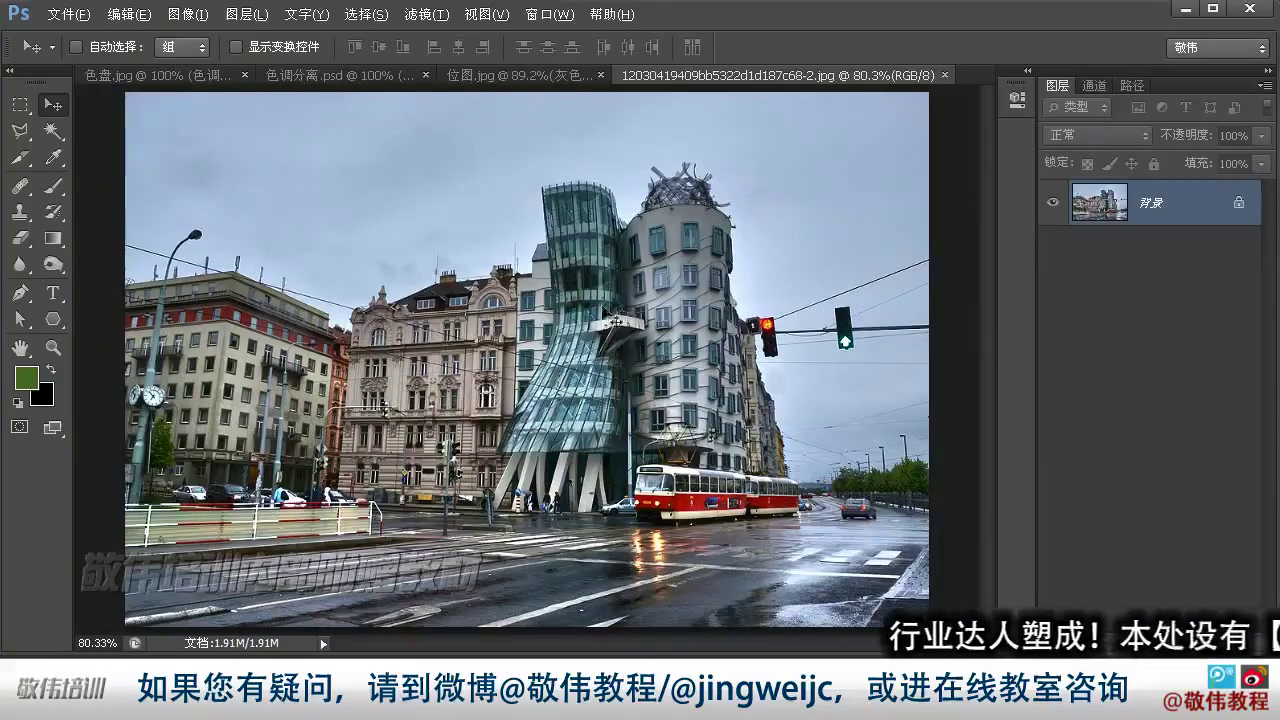
click(188, 14)
mouse_move(250, 36)
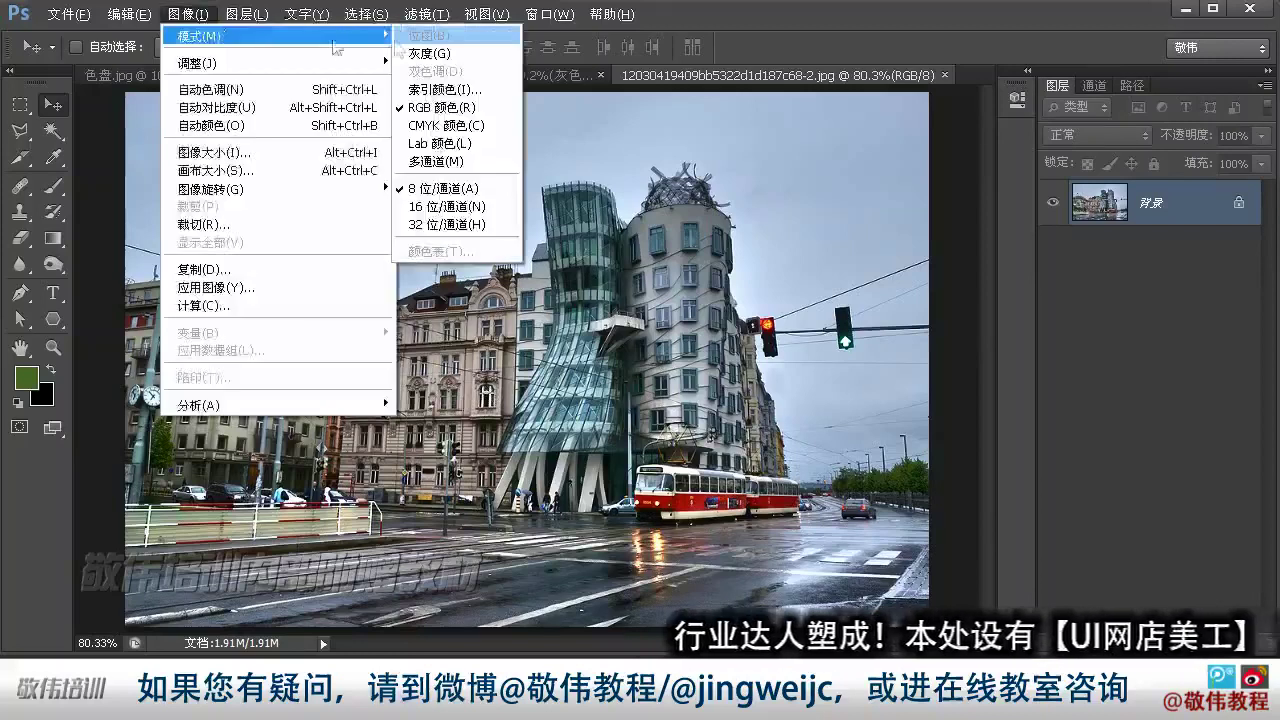
click(455, 61)
click(541, 298)
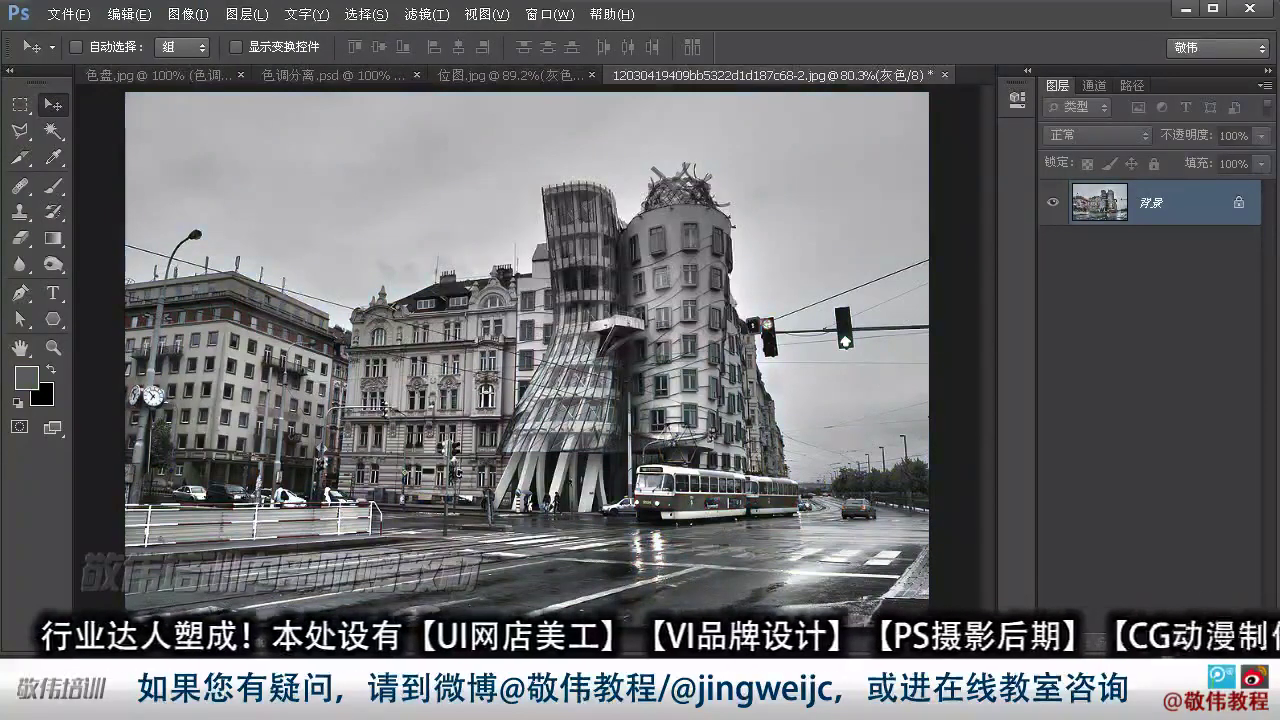
- Add a Posterize (色调分离) adjustment layer with 4 levels above the street photo and check its gray channel
click(1155, 643)
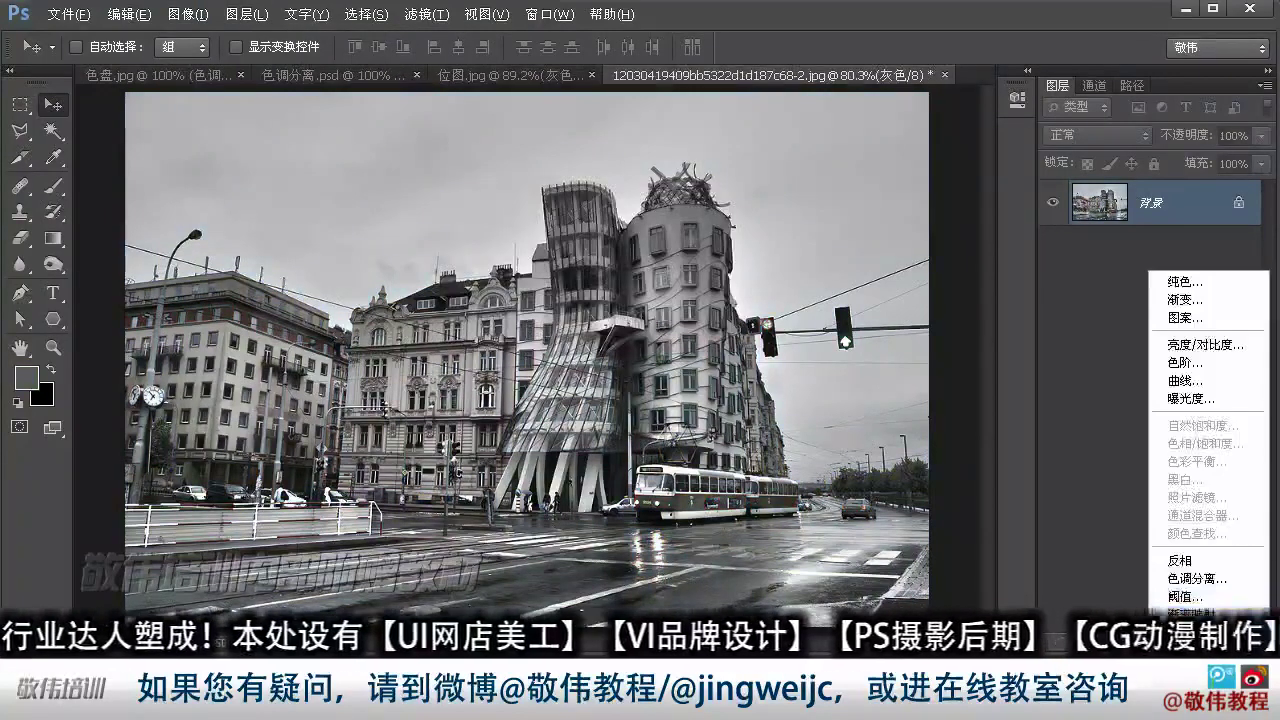
click(1211, 579)
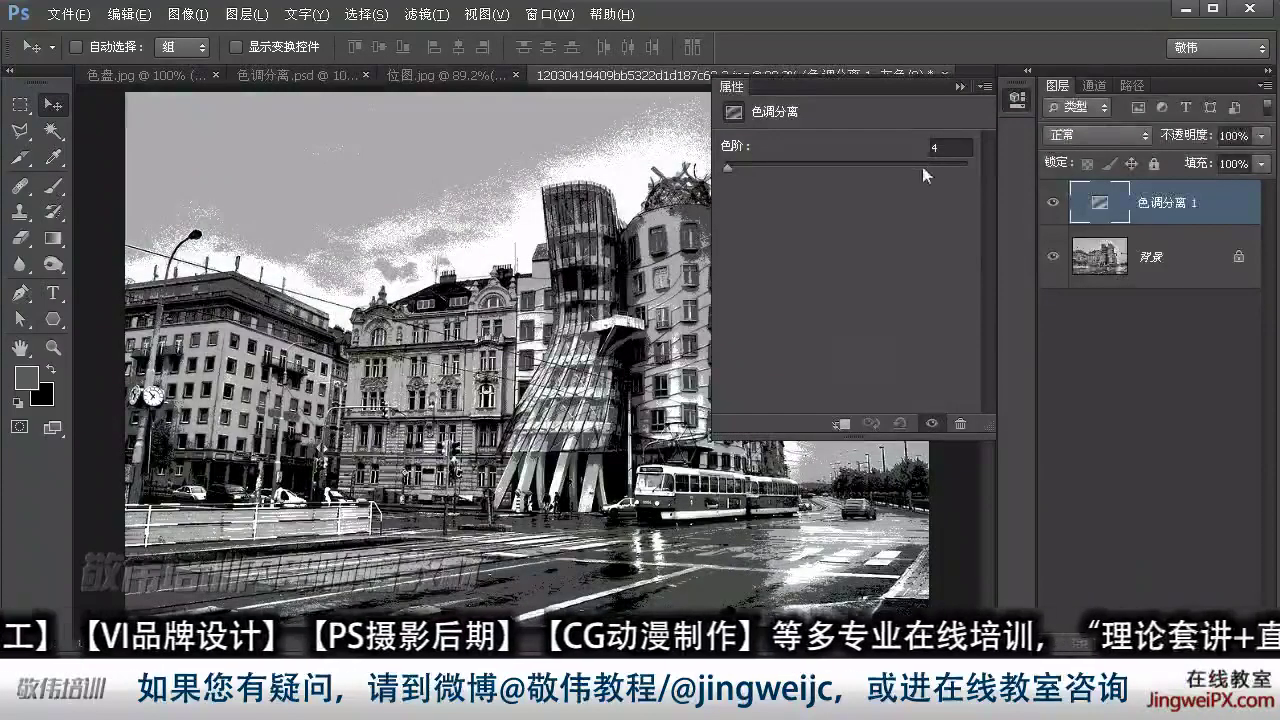
click(1095, 86)
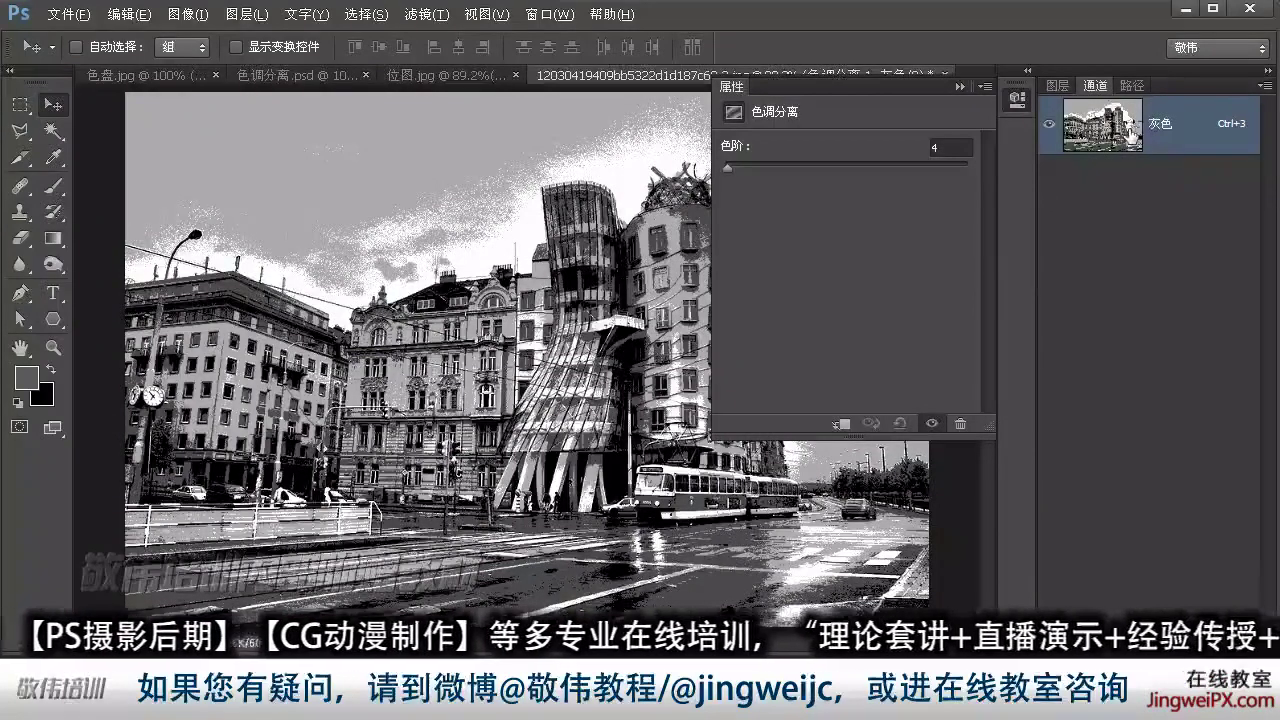
click(1057, 86)
double_click(950, 148)
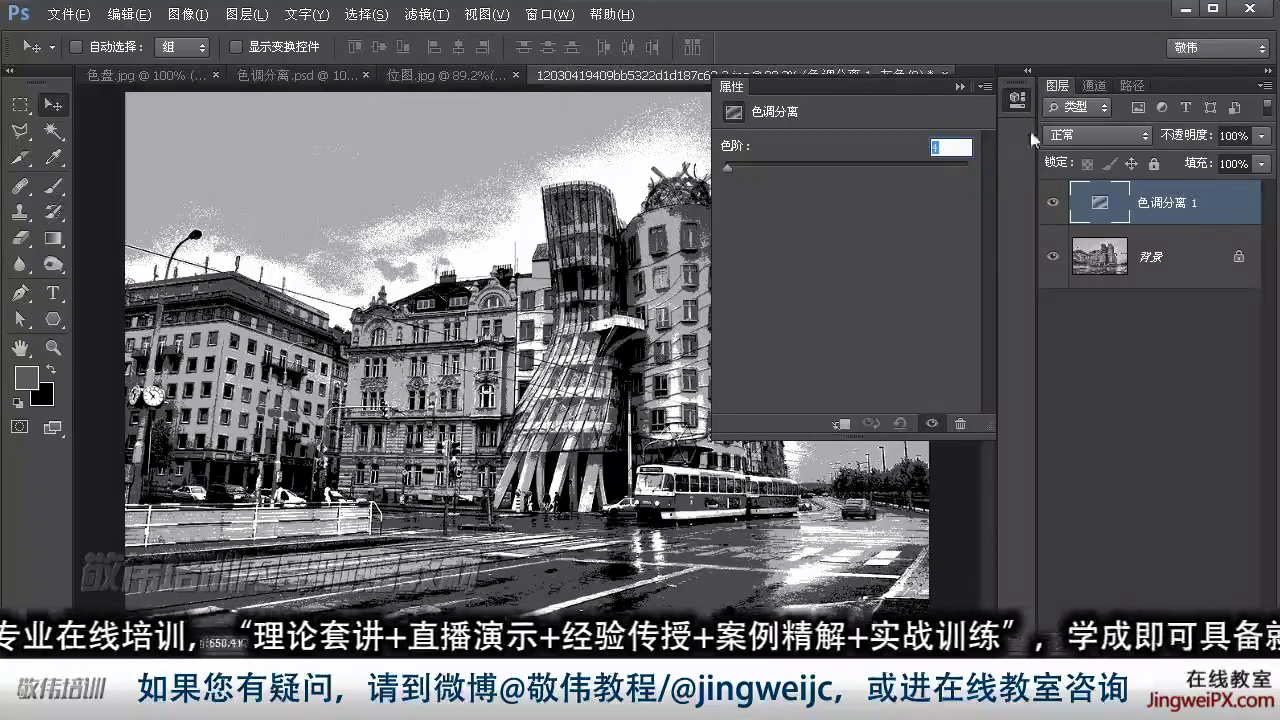
click(1017, 100)
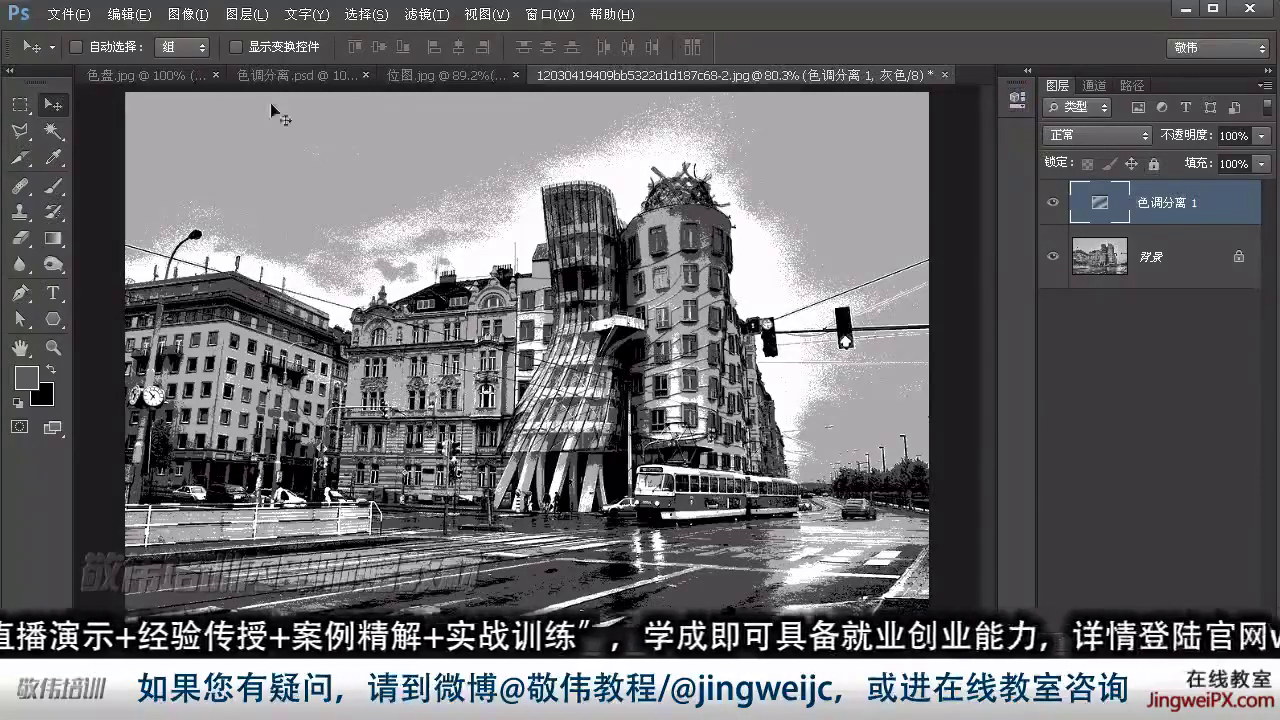
- Convert the posterized street photo to CMYK color mode, flattening its layers and accepting the profile notice
click(188, 14)
mouse_move(350, 36)
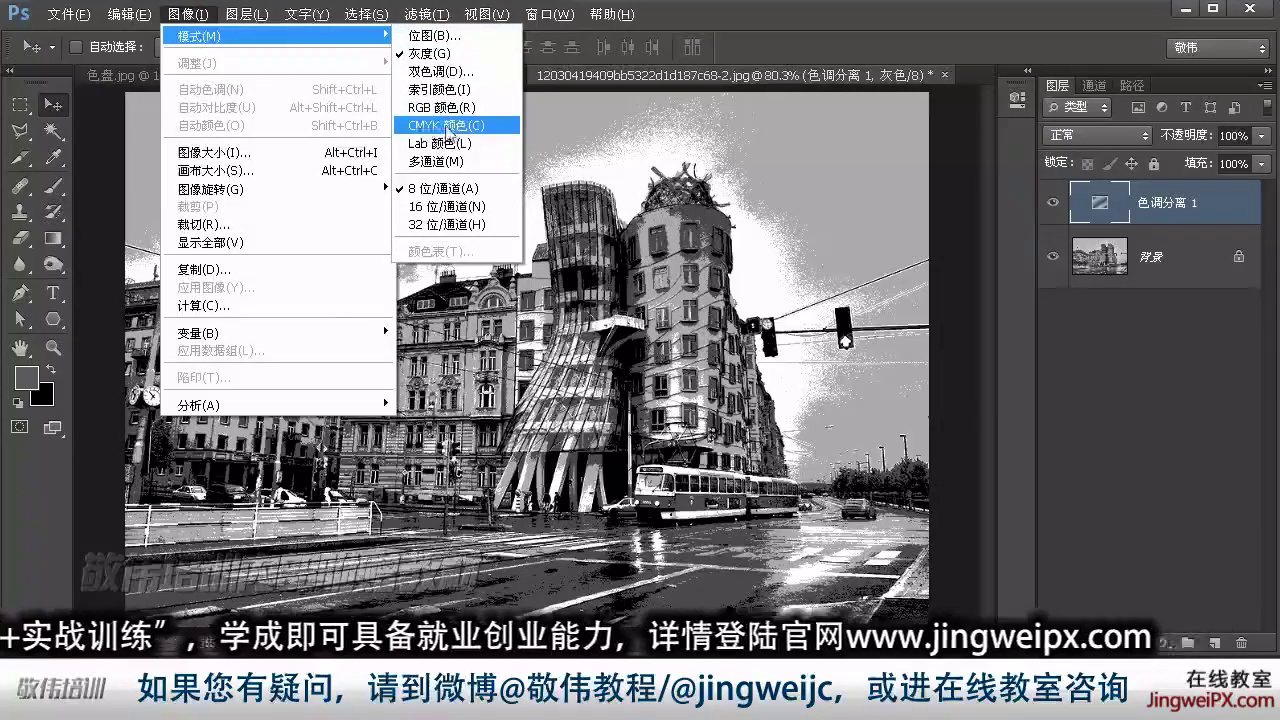
click(447, 126)
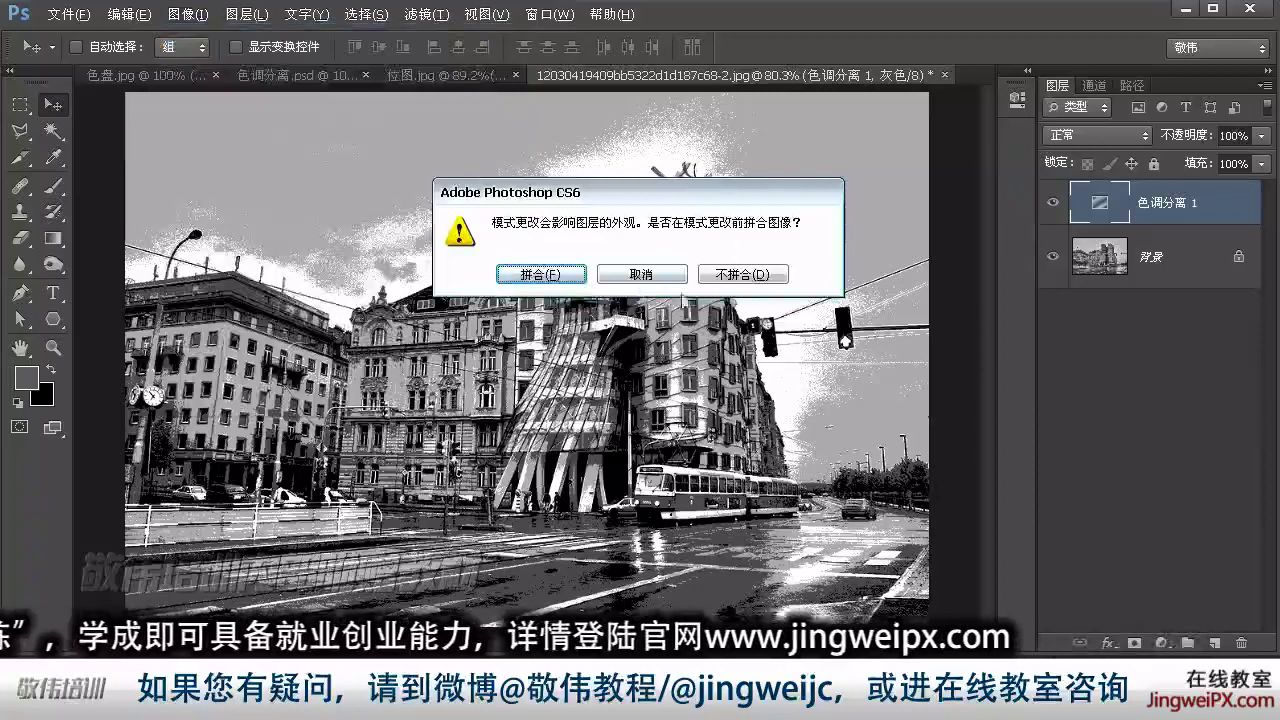
click(554, 278)
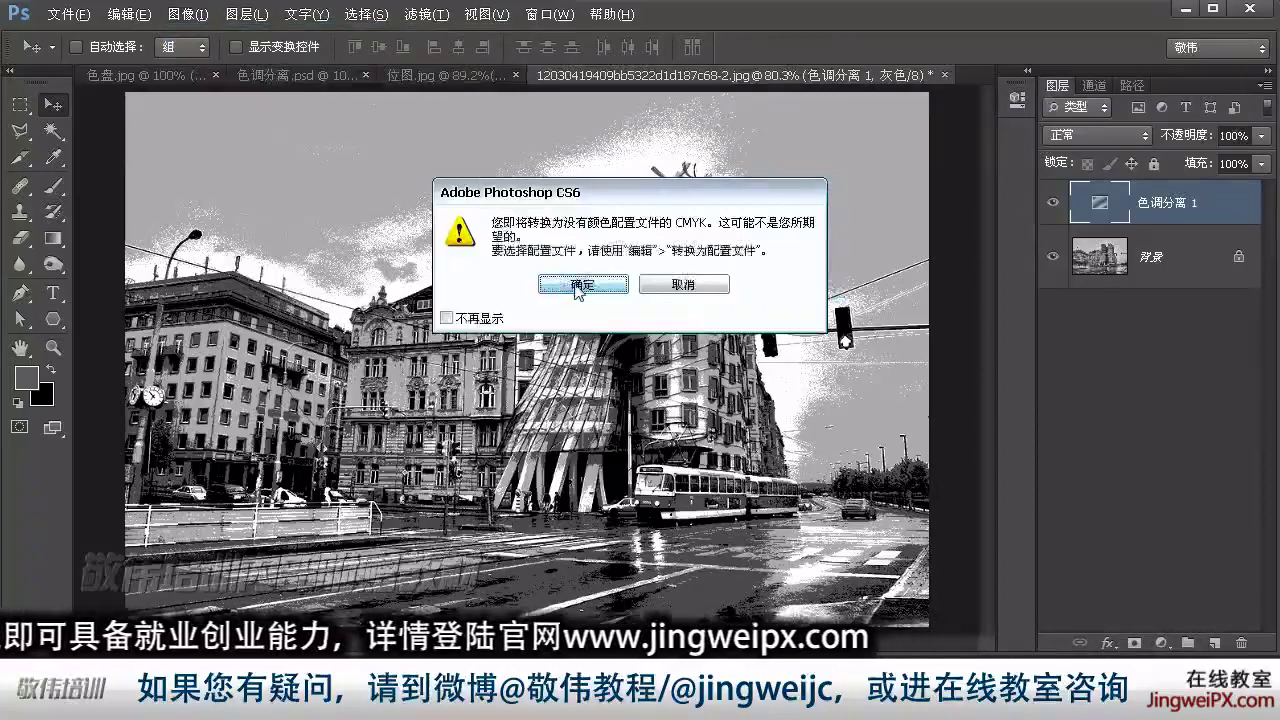
click(577, 288)
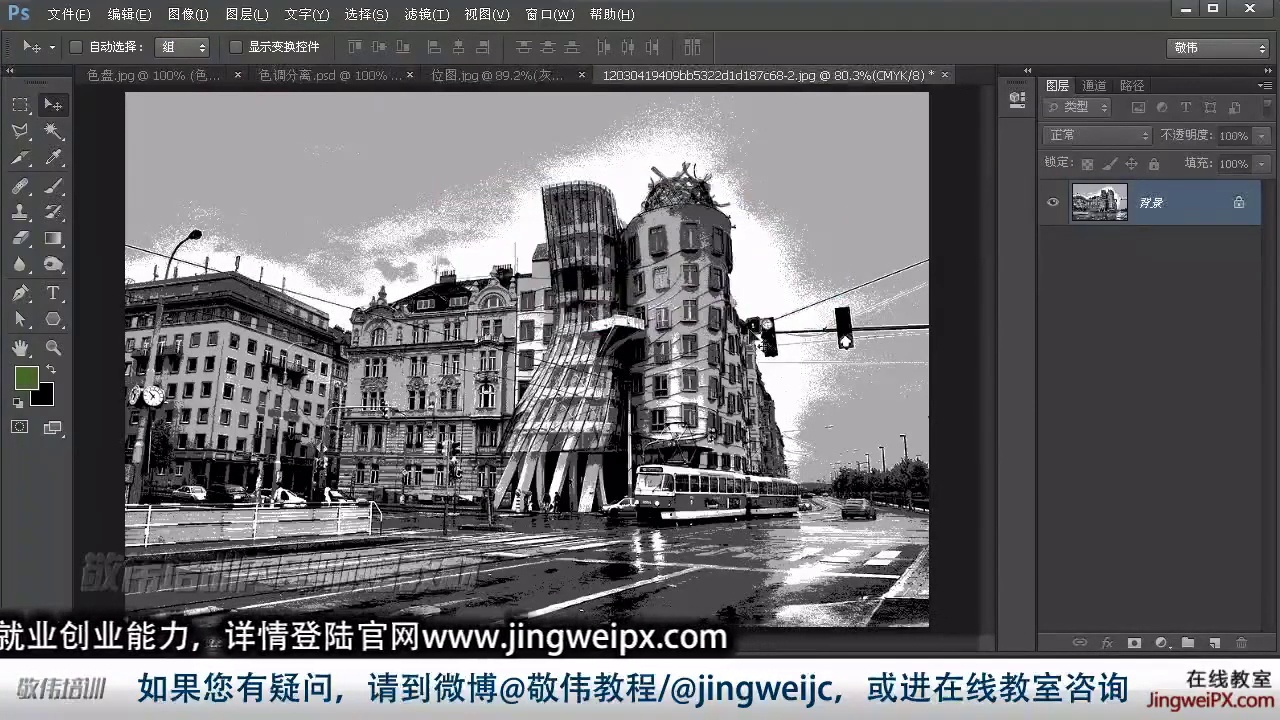
- Select all white areas of the photo with the Magic Wand at tolerance 1, without anti-aliasing or contiguous sampling
key(m)
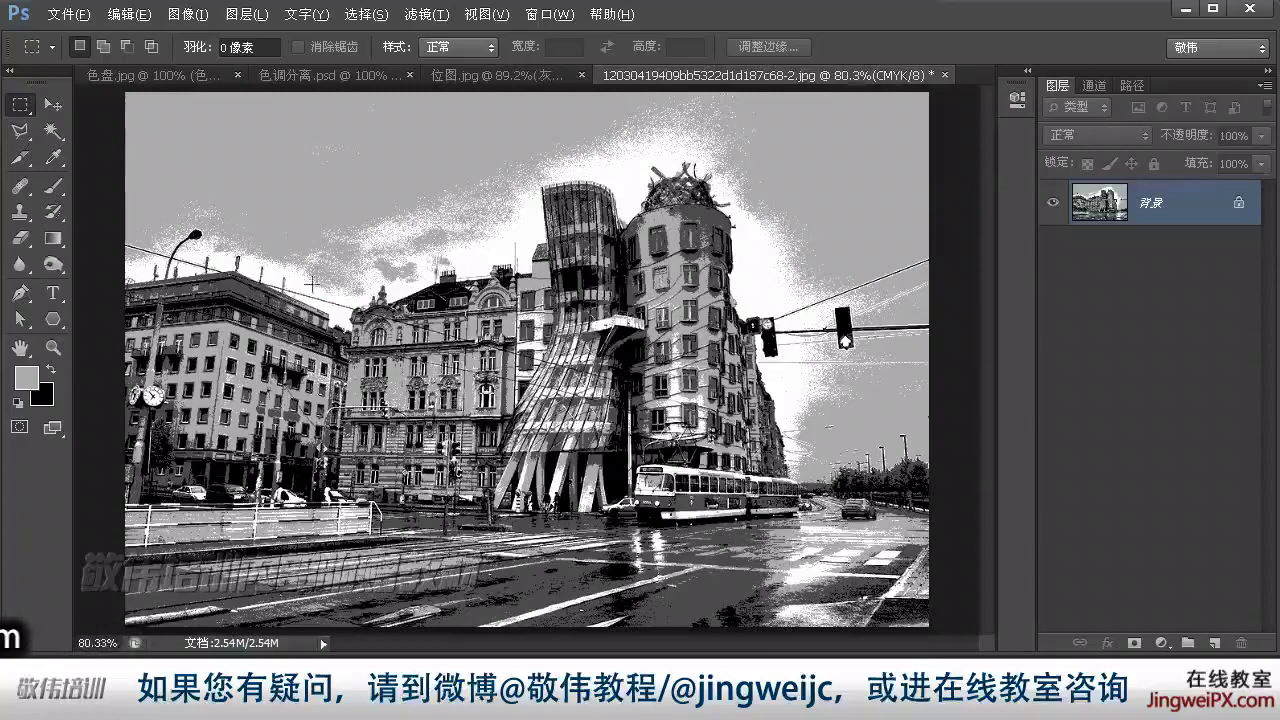
click(55, 137)
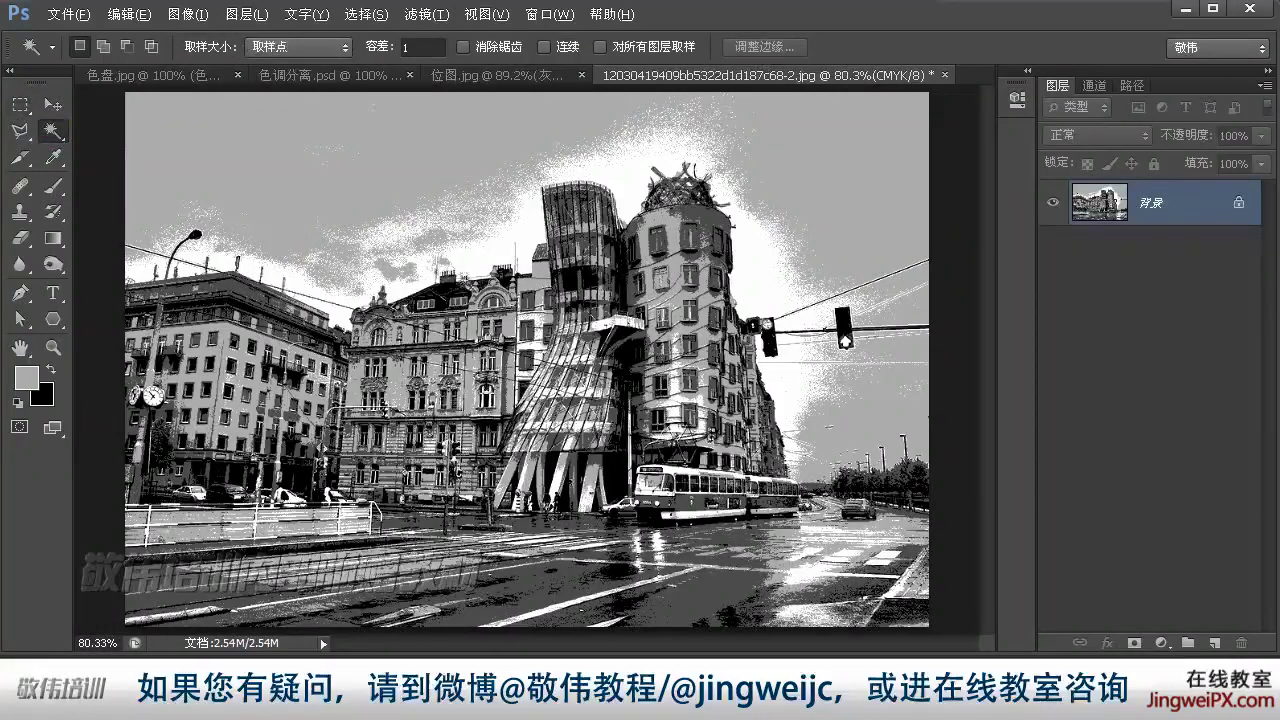
click(386, 50)
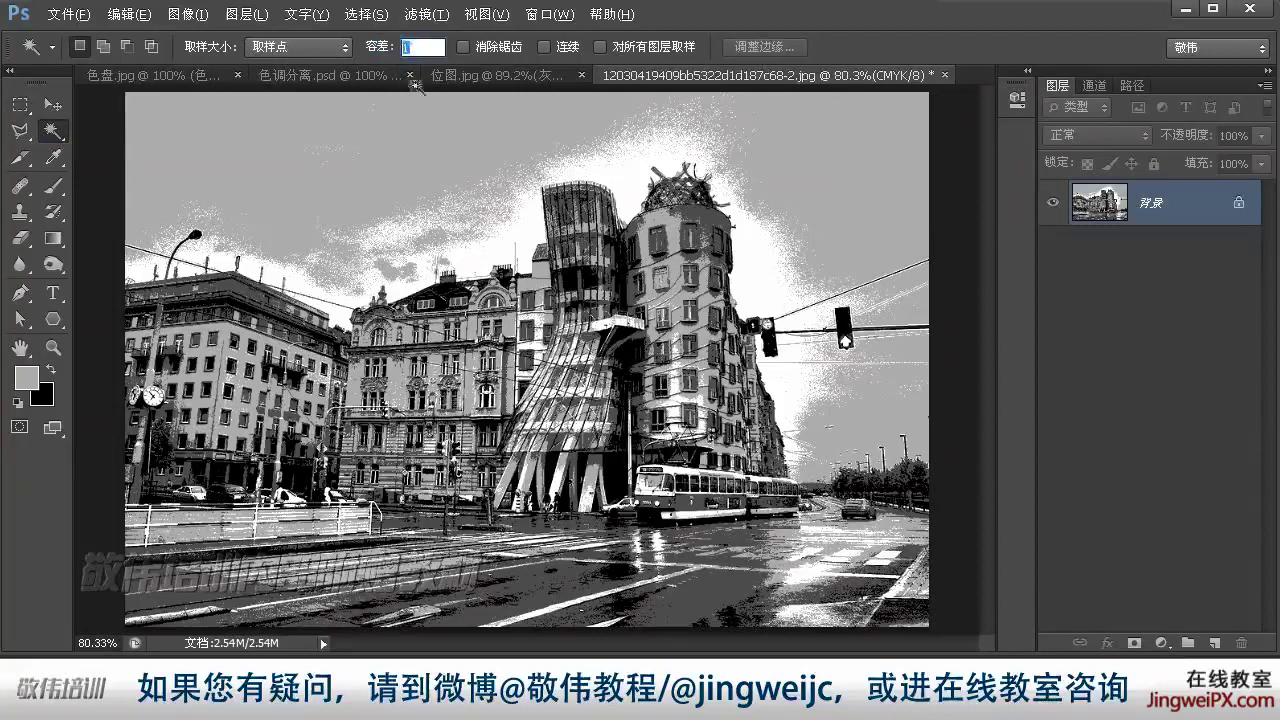
click(462, 47)
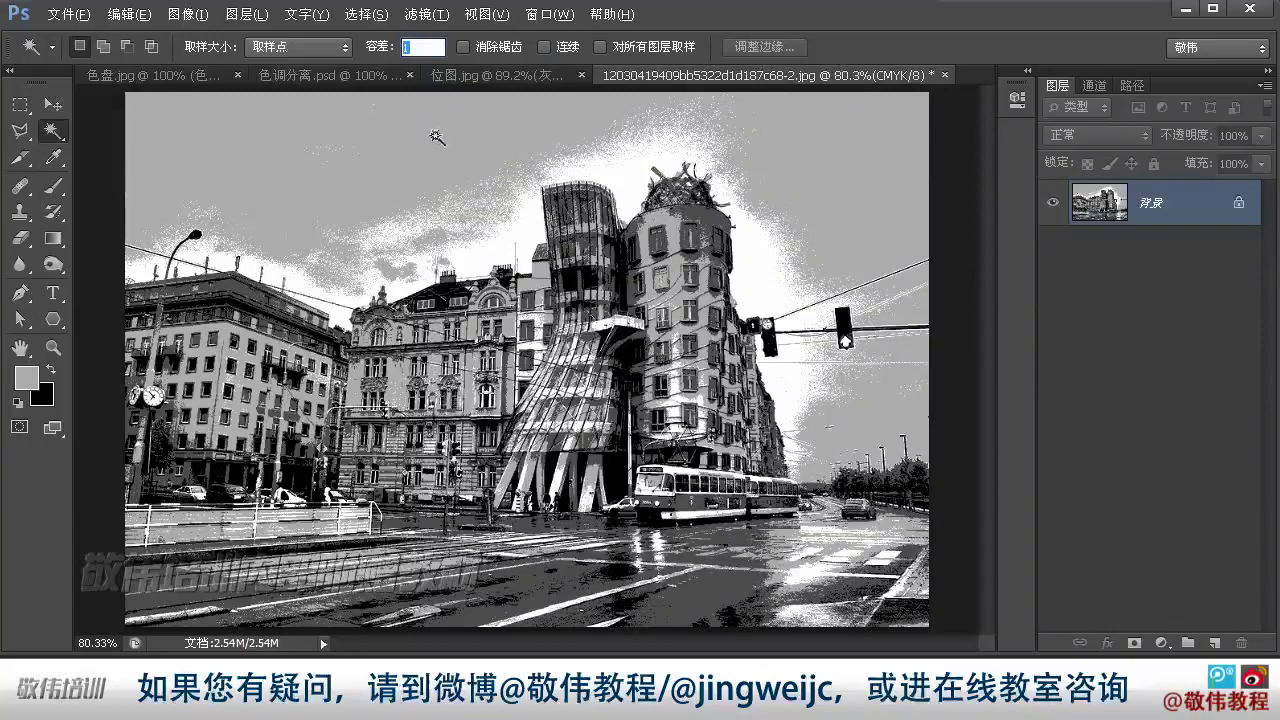
click(524, 246)
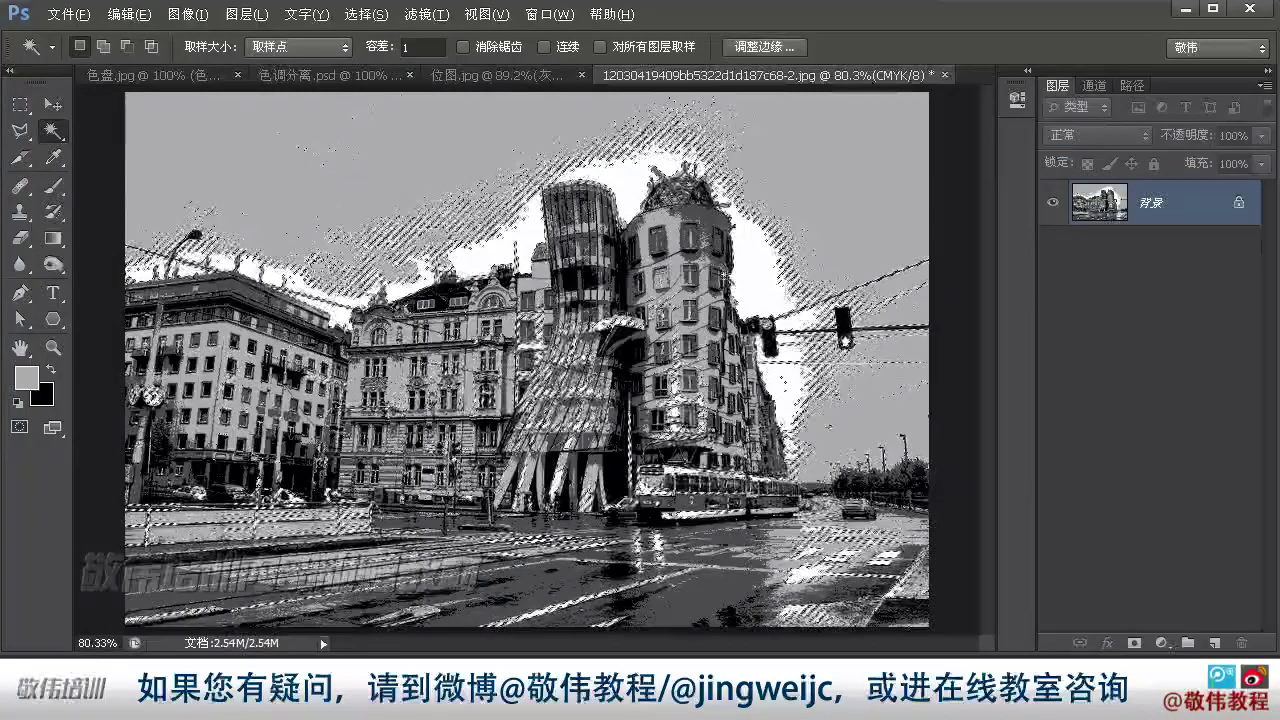
- Set the foreground color to a light sky blue with a hue of 195°
key(i)
click(26, 377)
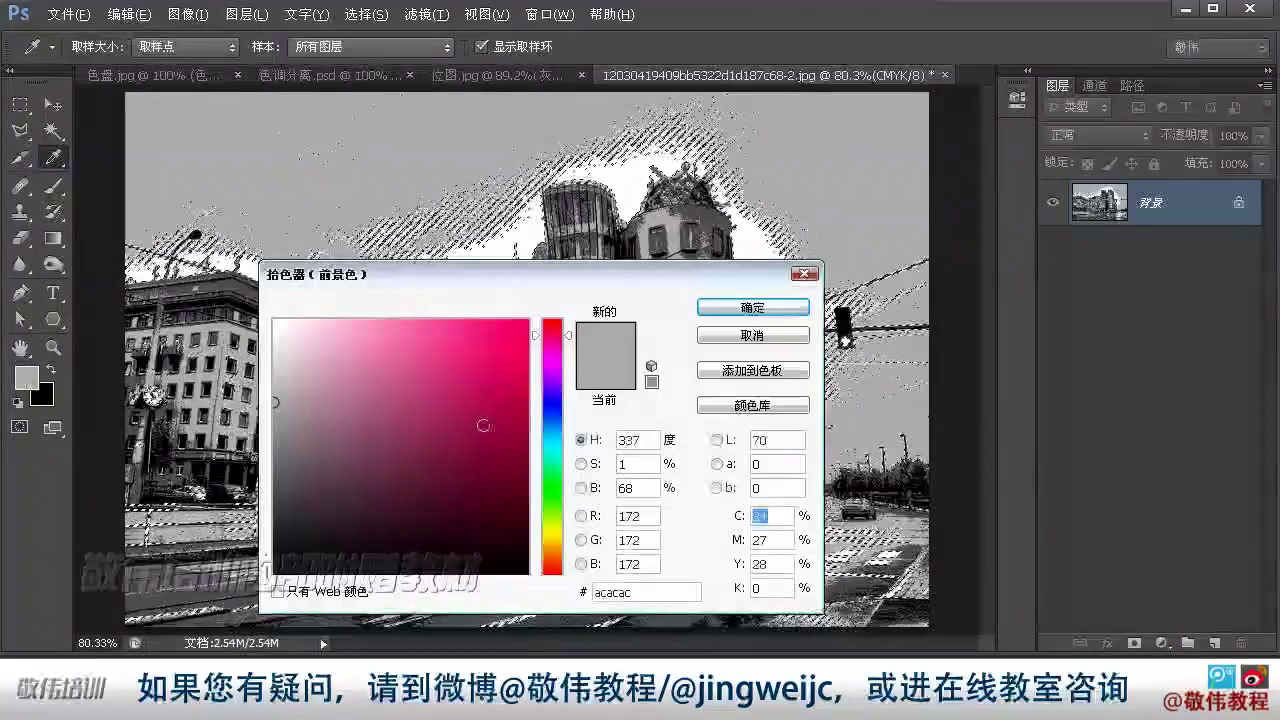
click(552, 437)
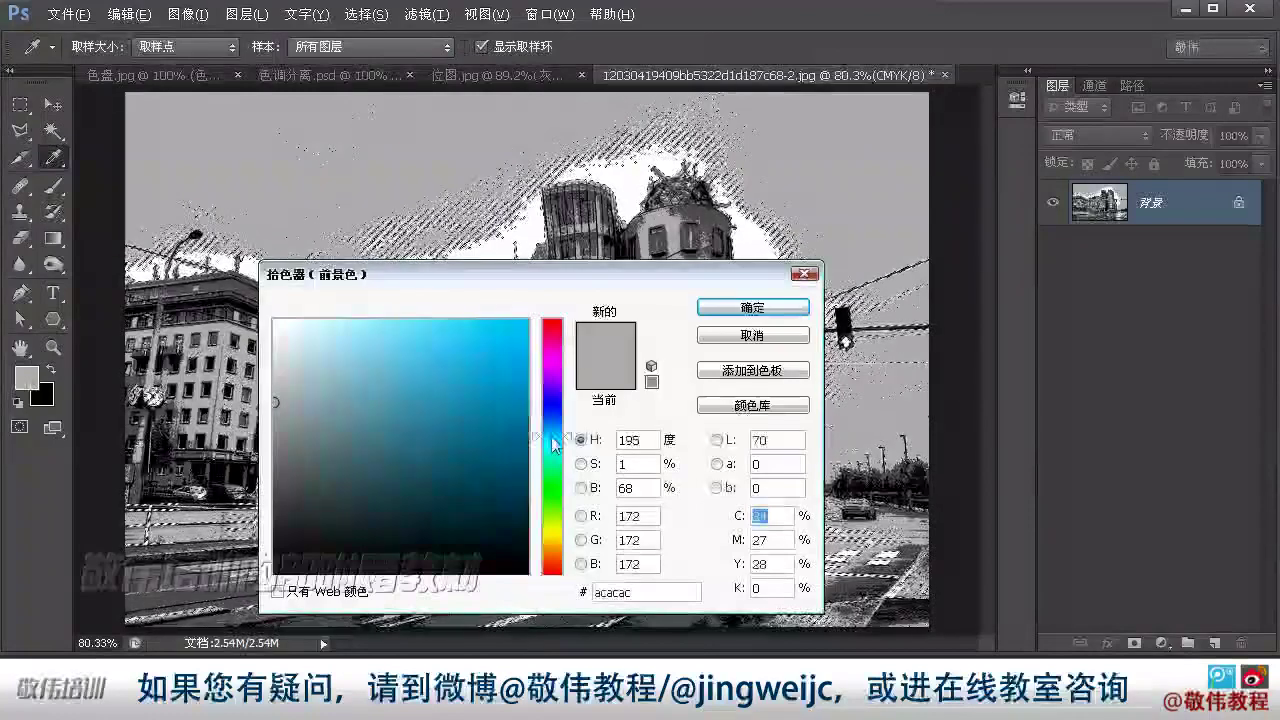
click(395, 359)
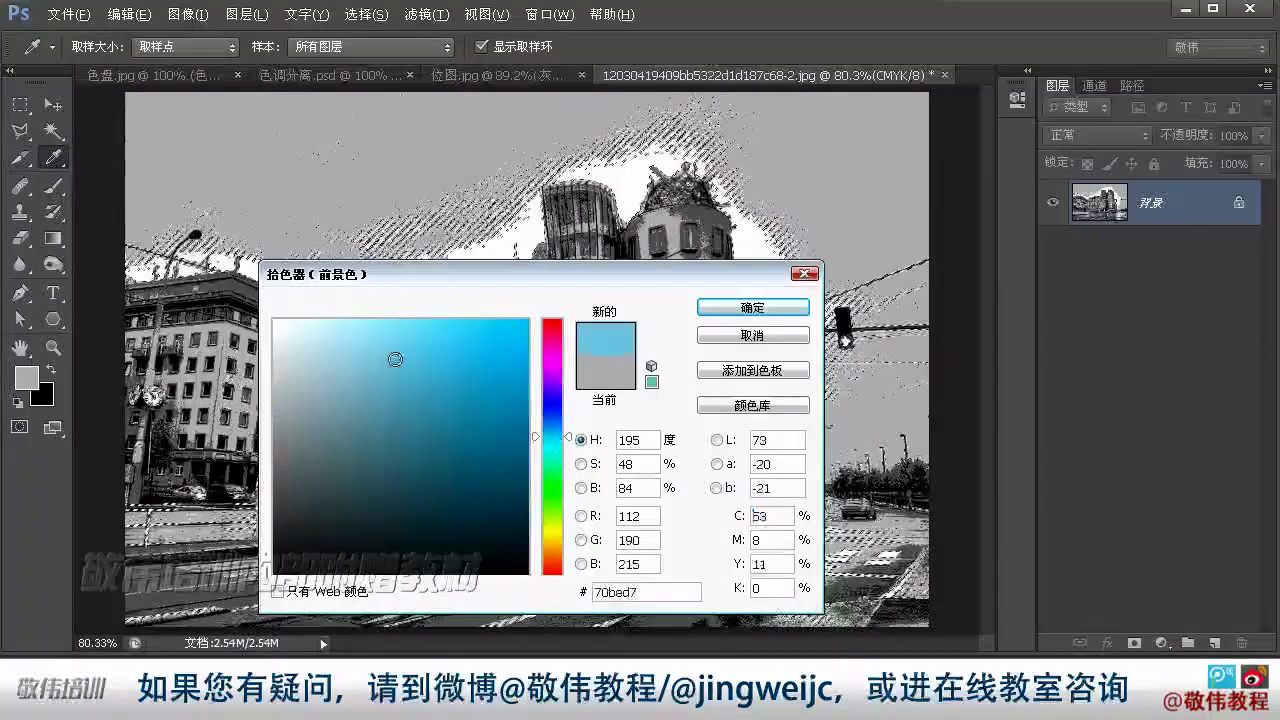
click(416, 353)
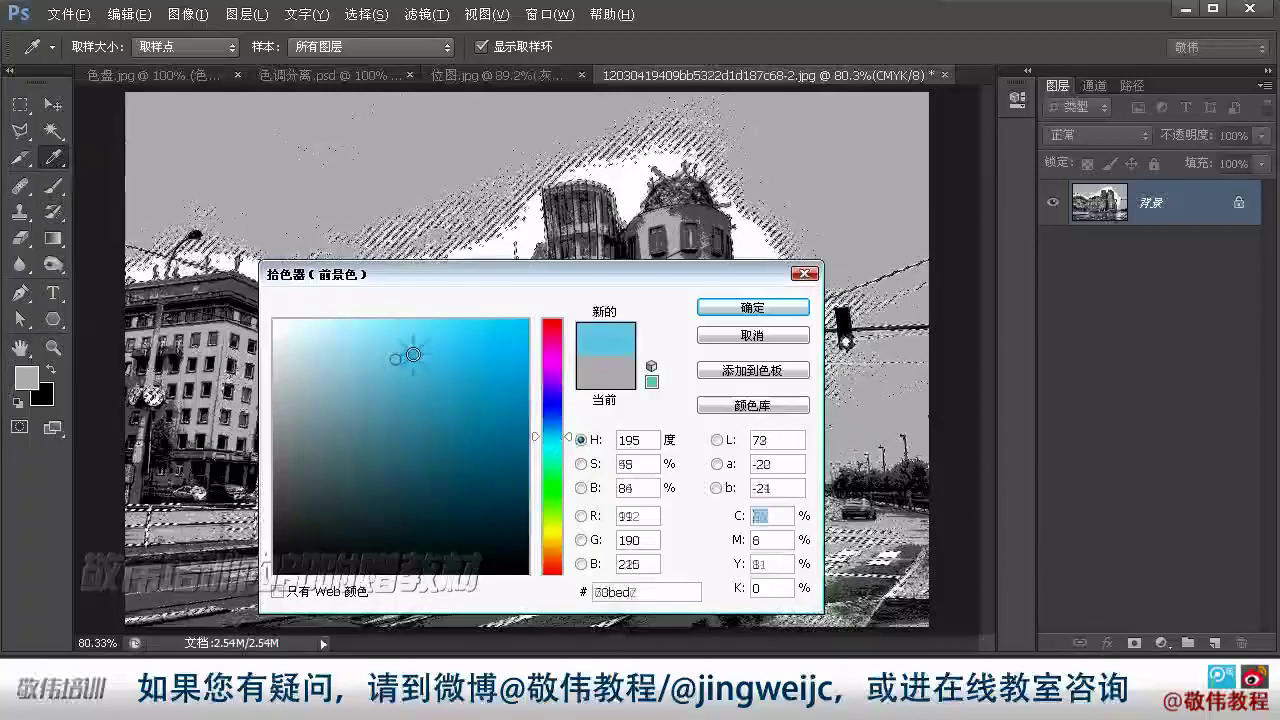
click(753, 308)
key(w)
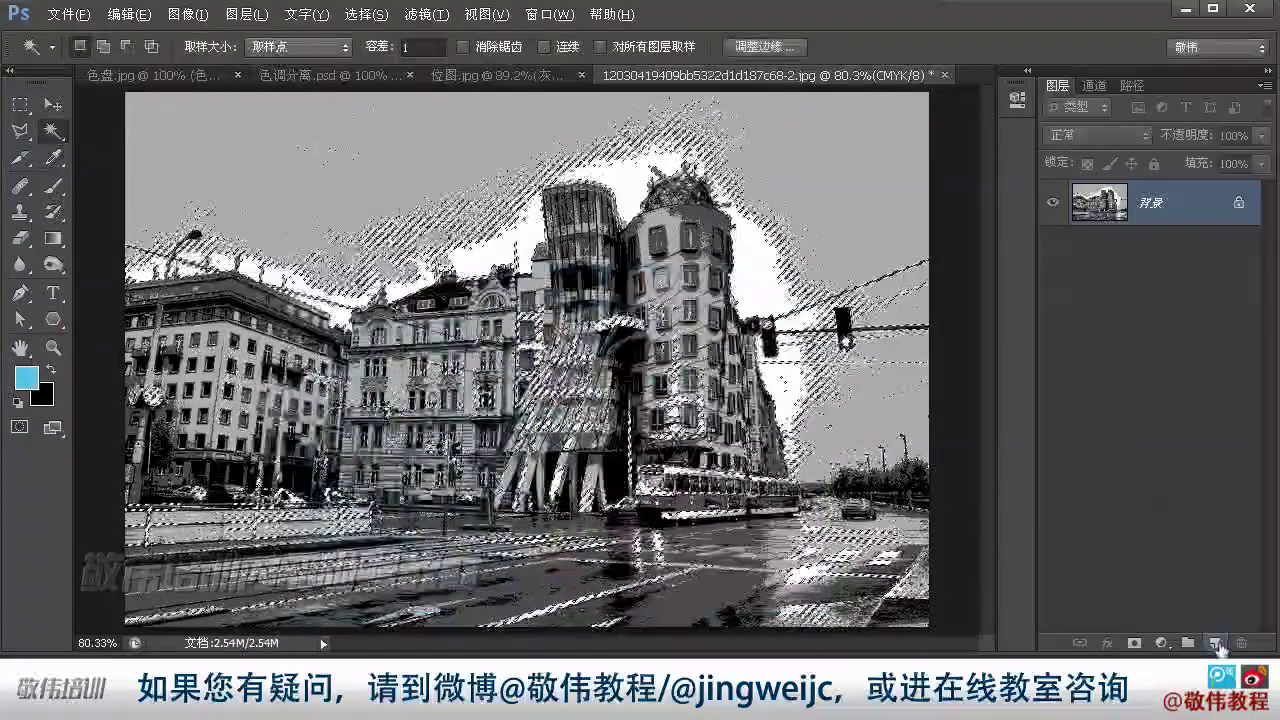
- Create a new layer above the background, fill the selected white areas with the light blue, and deselect
click(1214, 643)
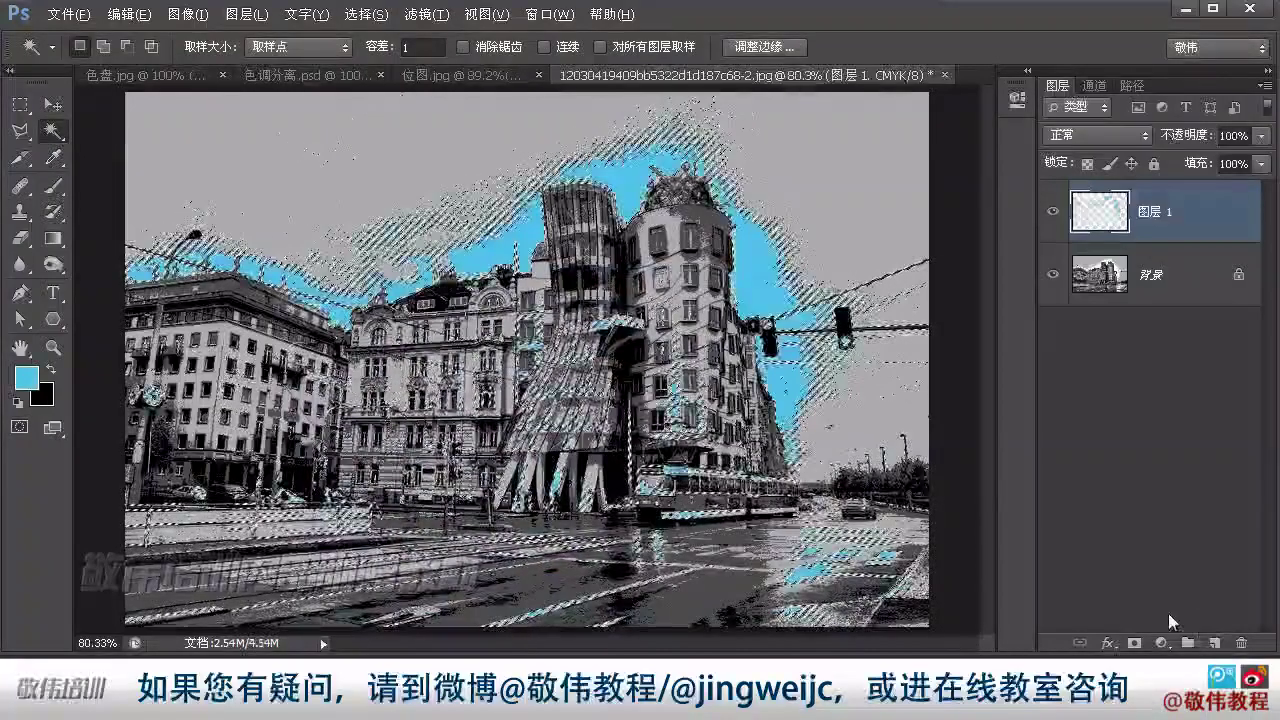
key(alt+Delete)
key(ctrl+d)
click(520, 193)
key(alt+Delete)
key(ctrl+d)
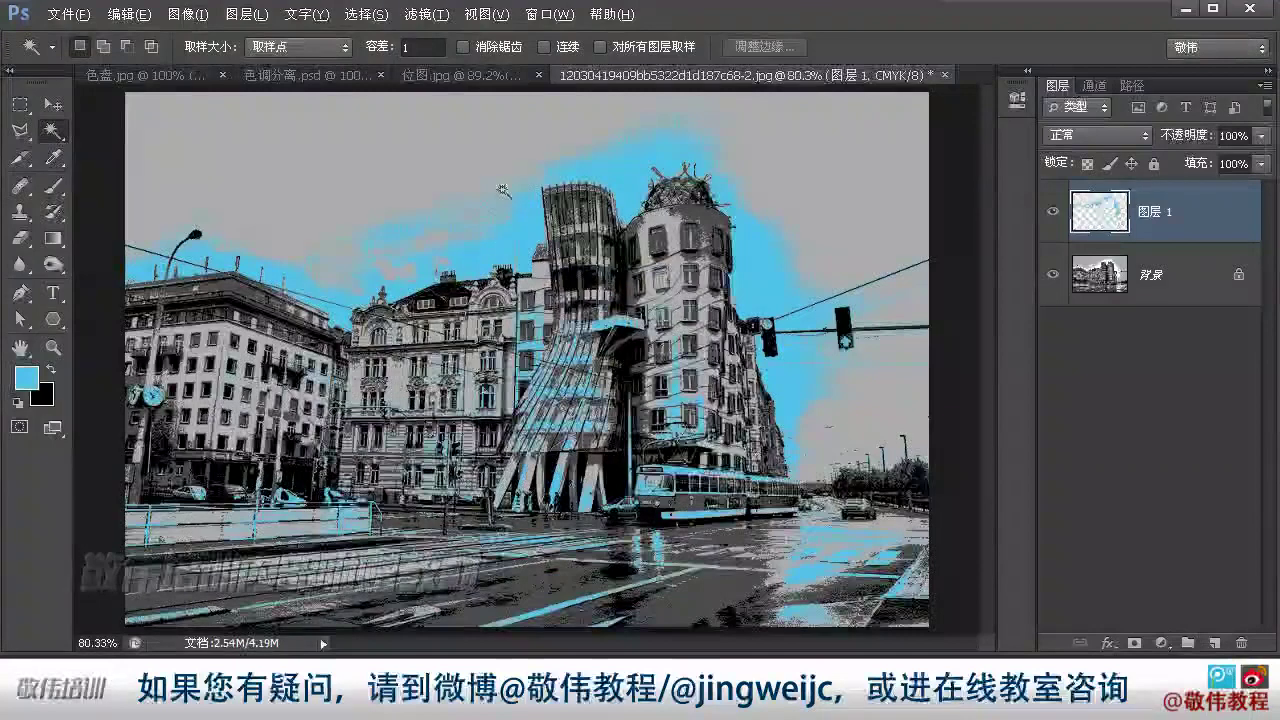
- Select the light gray areas of the 背景 layer with the Magic Wand at tolerance 3
key(v)
click(1180, 287)
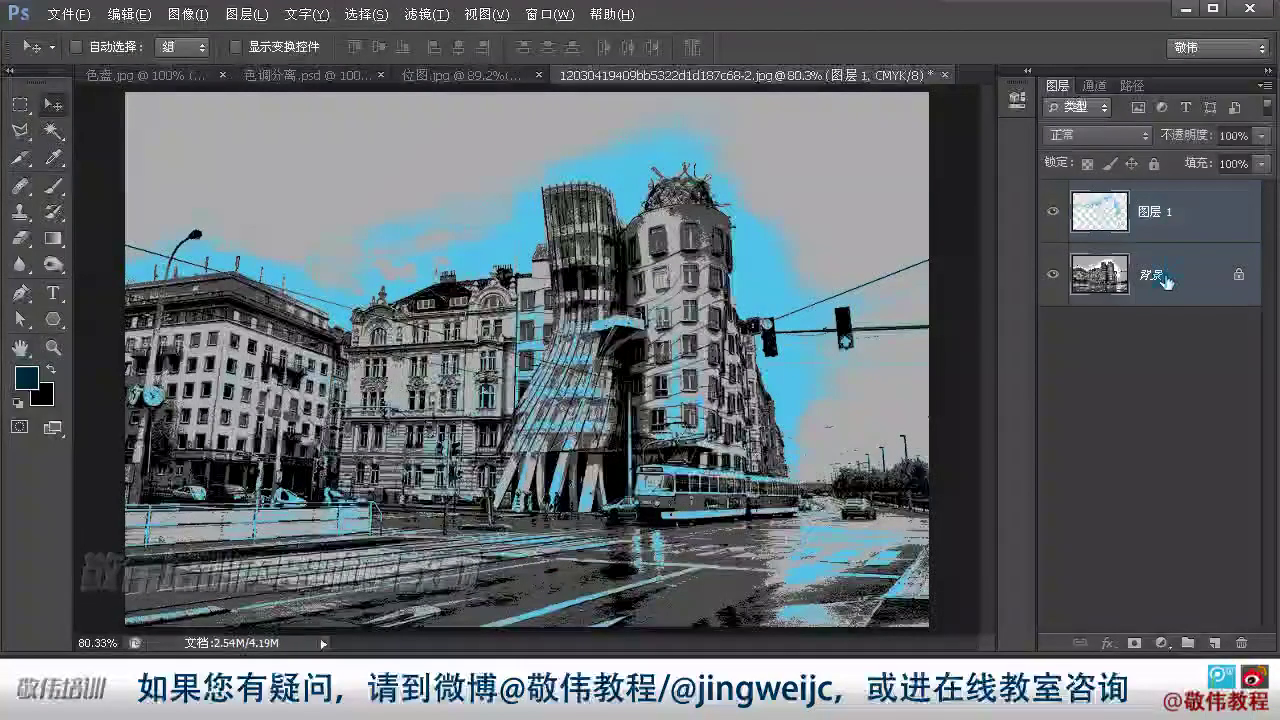
double_click(53, 348)
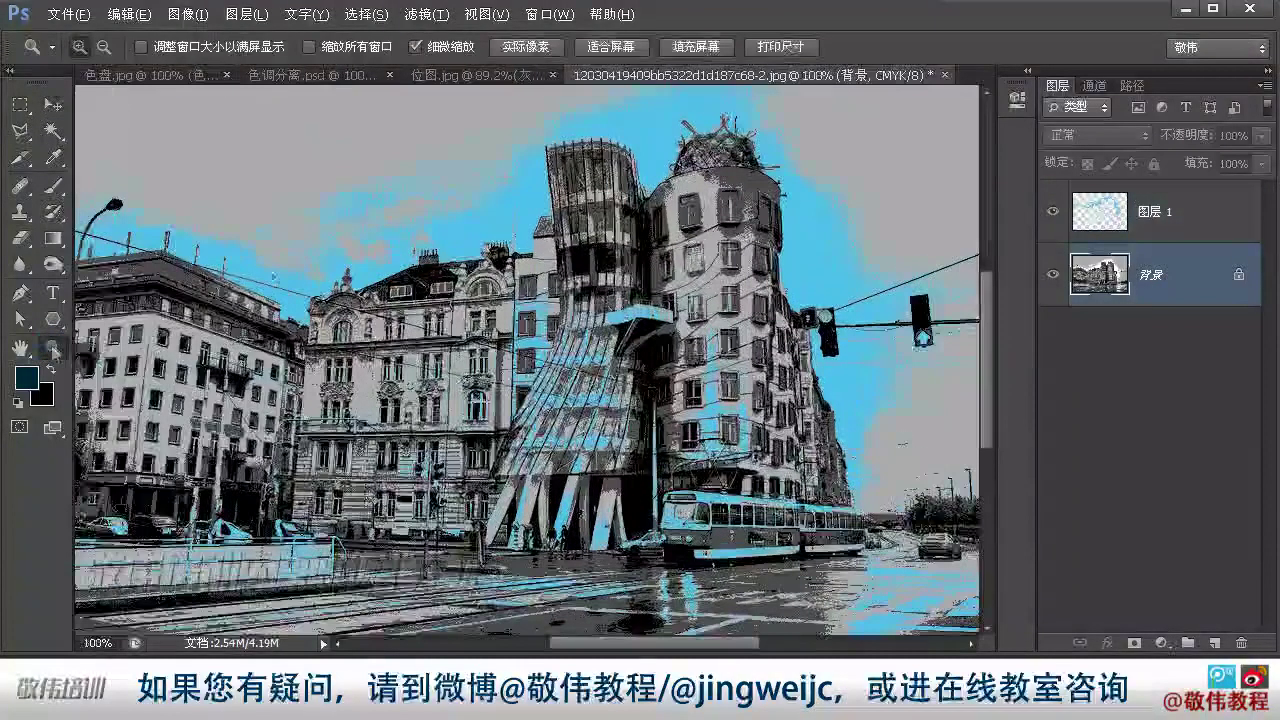
click(53, 131)
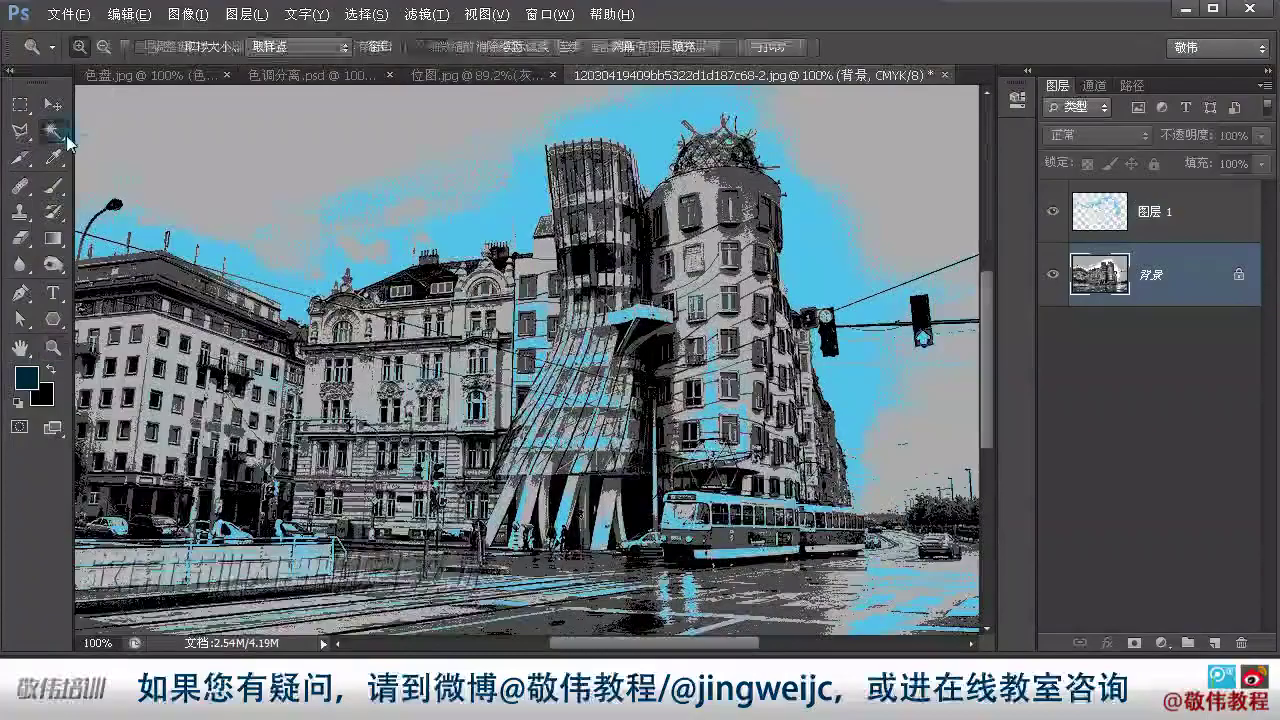
click(280, 165)
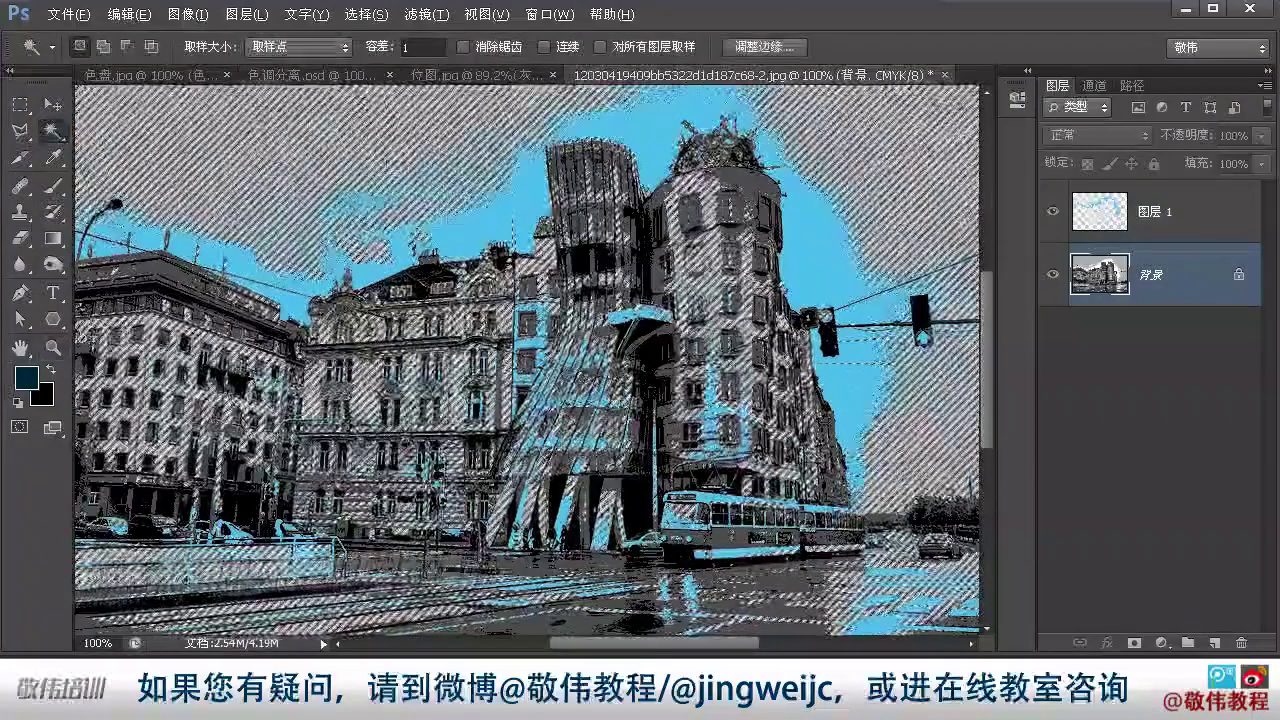
key(ctrl+d)
click(368, 55)
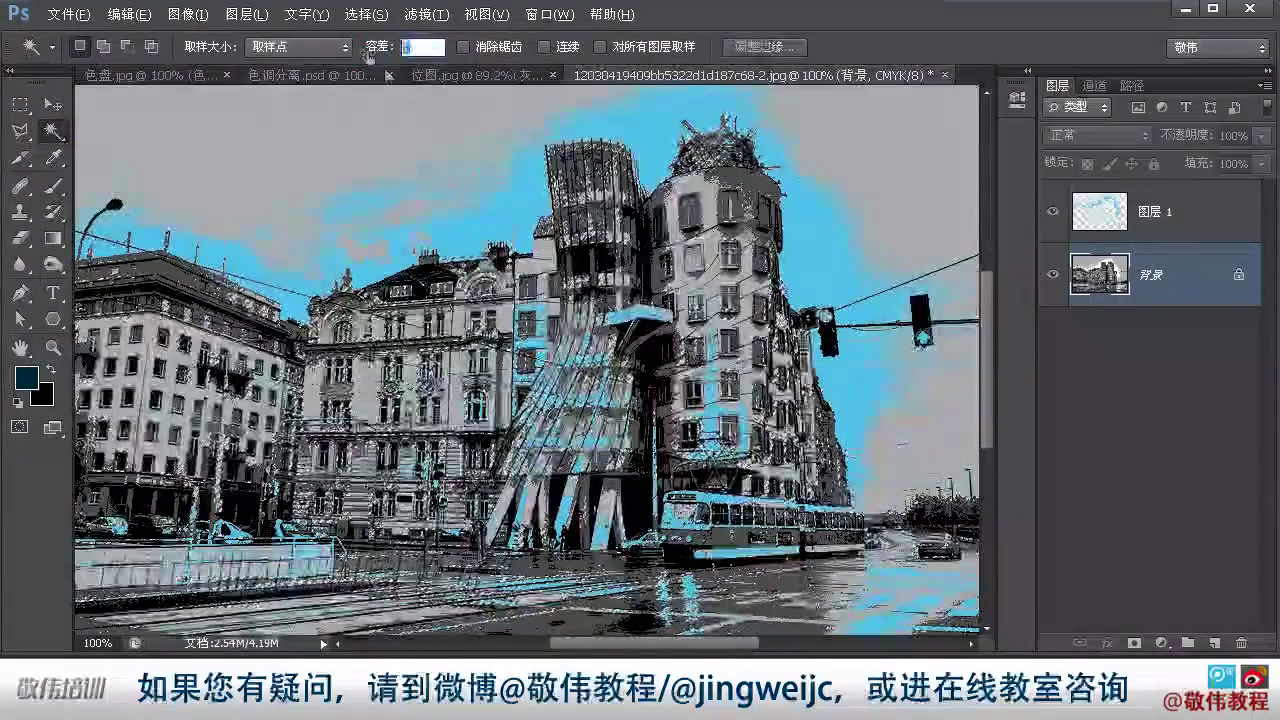
text(3)
click(330, 148)
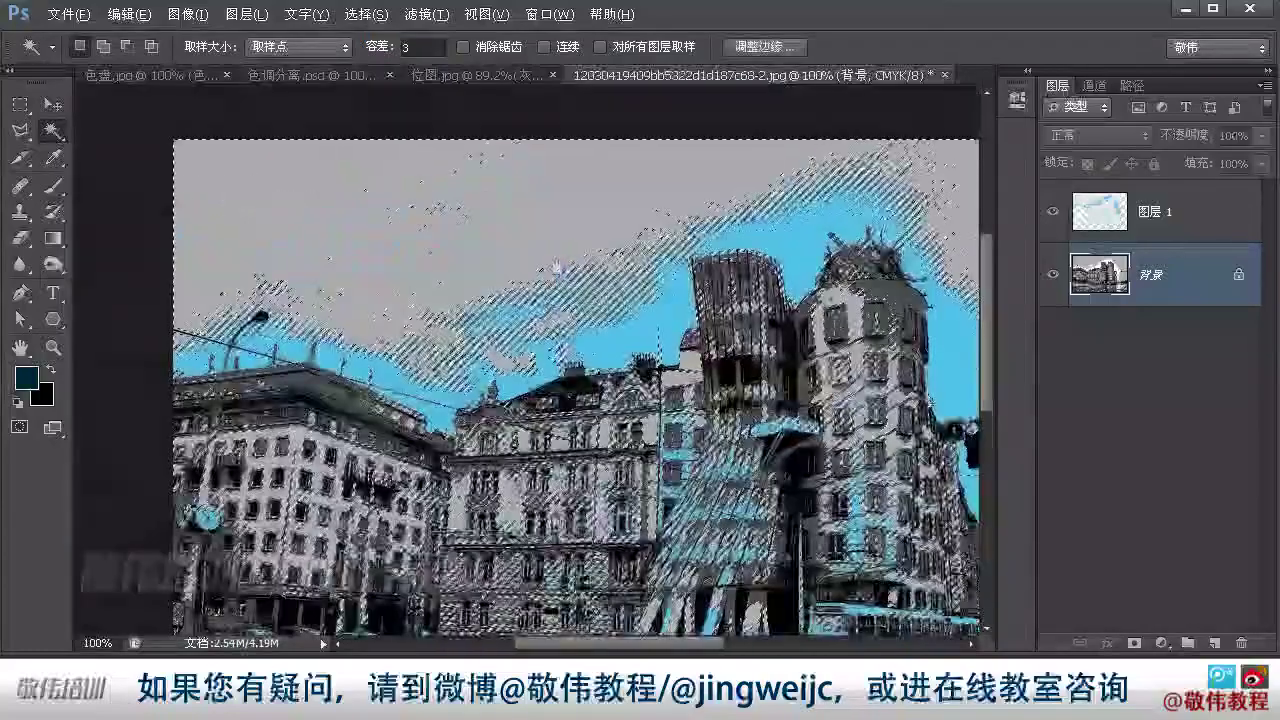
- Inspect the selection's edges in the sky, and set the foreground color to medium blue 3792b0
click(53, 348)
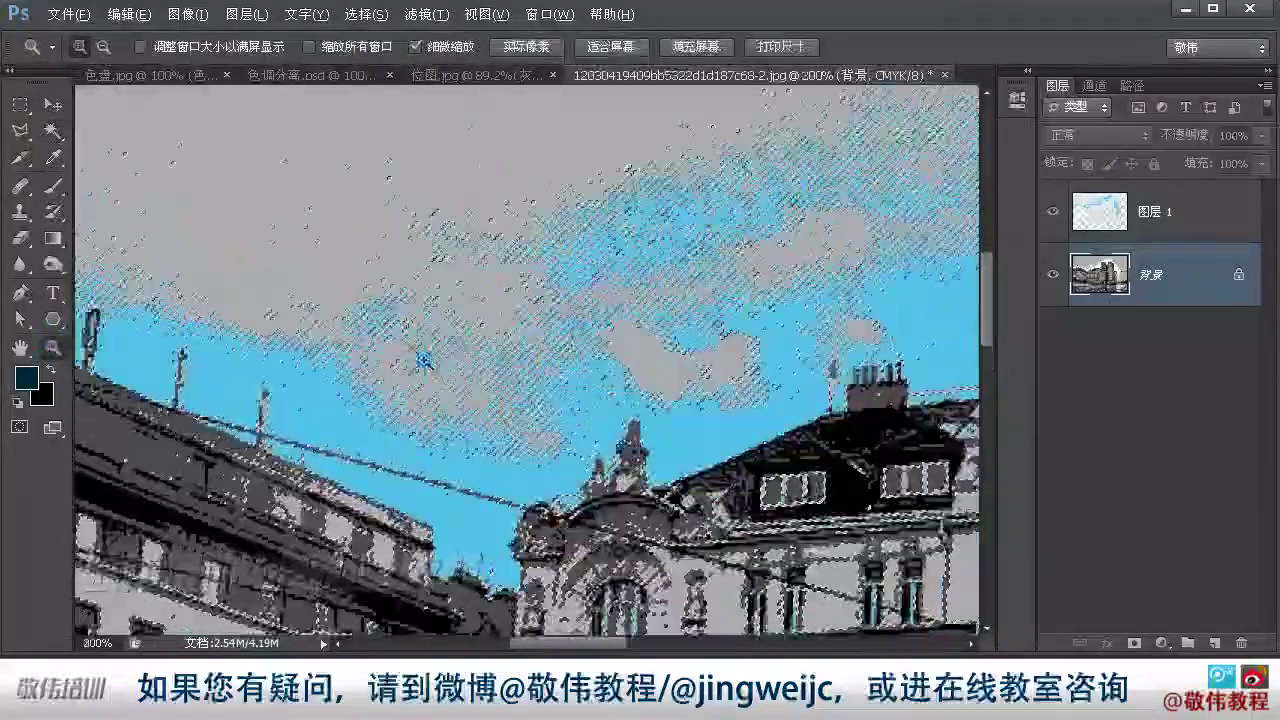
drag(424, 360, 528, 260)
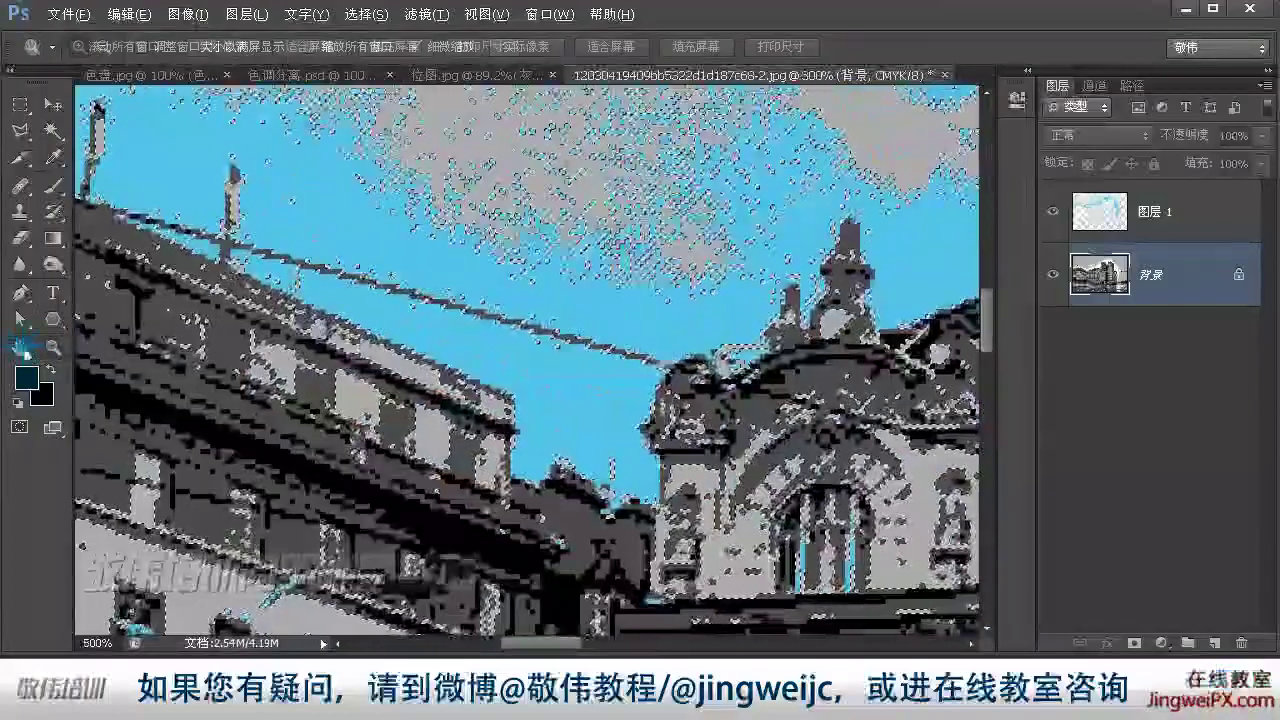
double_click(20, 348)
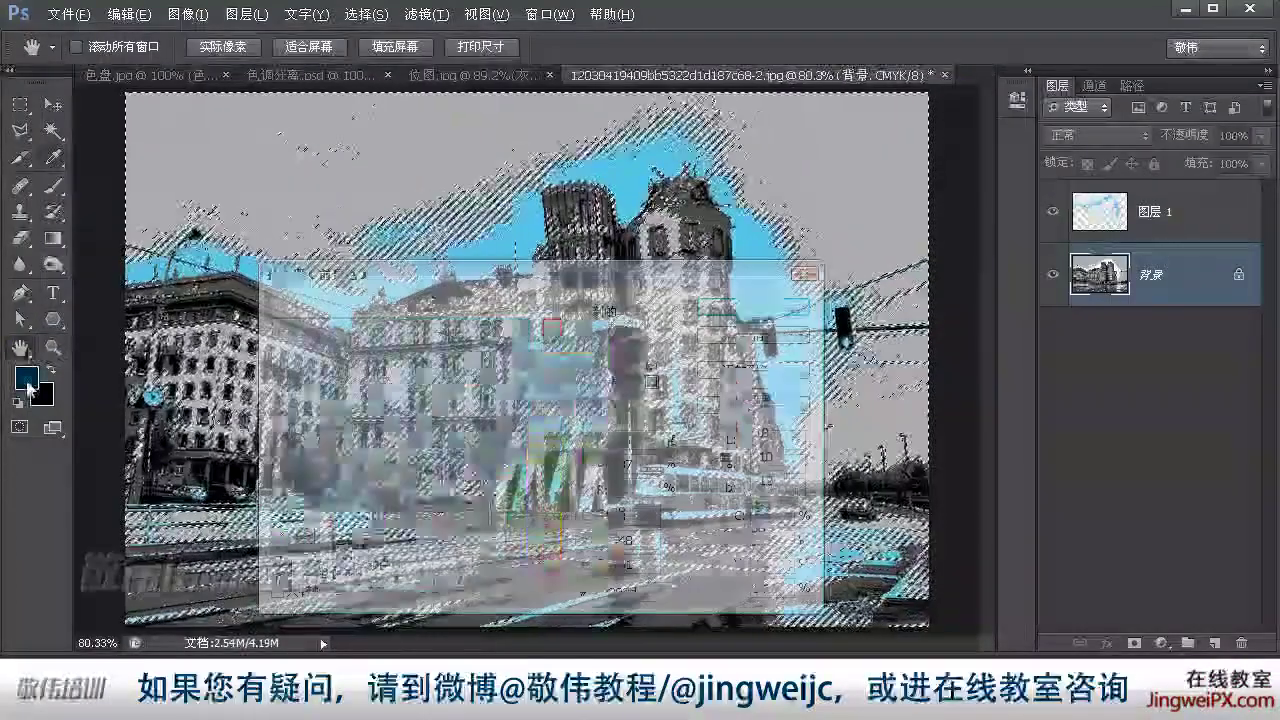
click(413, 354)
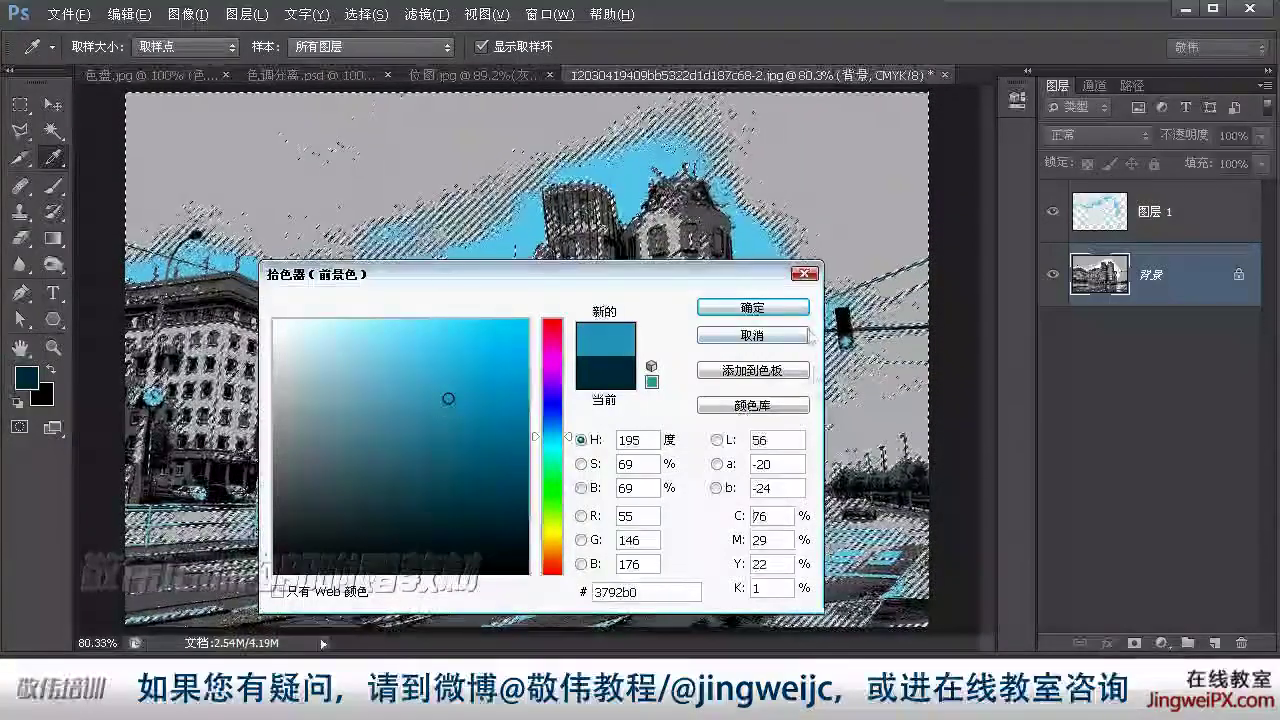
click(777, 309)
key(h)
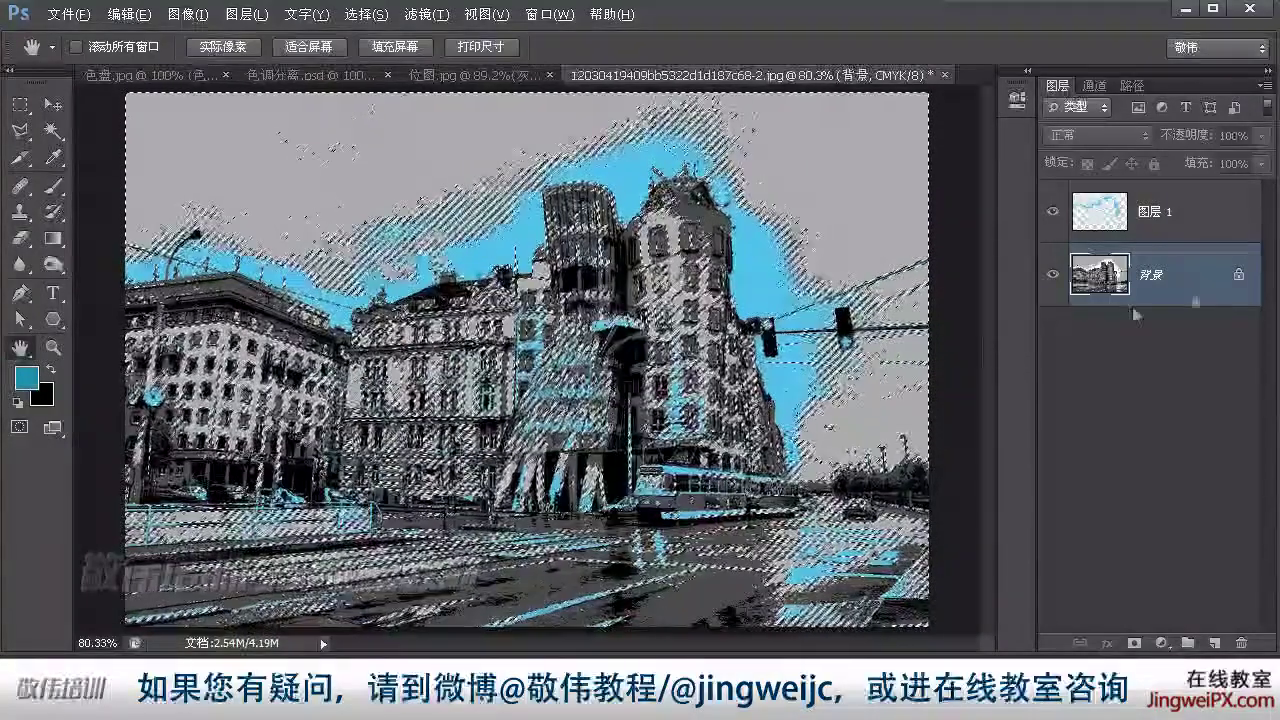
- Create a new layer above the background, fill the selected light gray areas with the medium blue, and deselect
click(1216, 642)
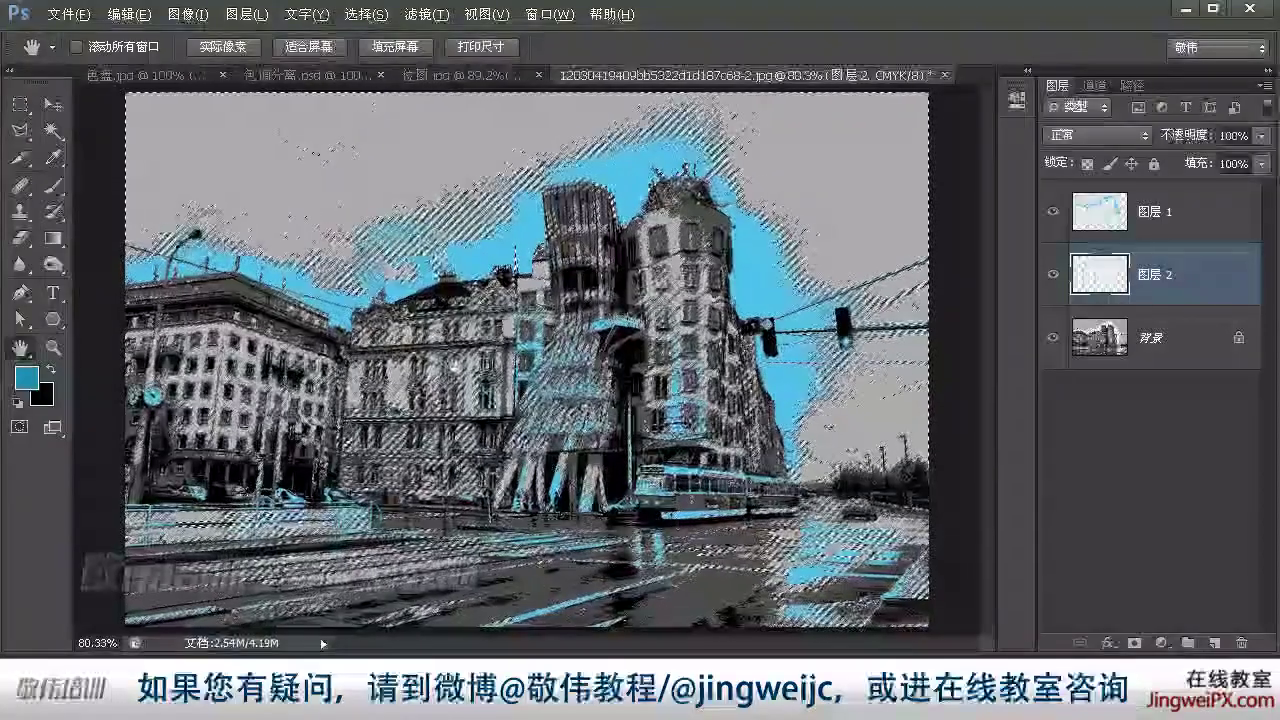
key(alt+BackSpace)
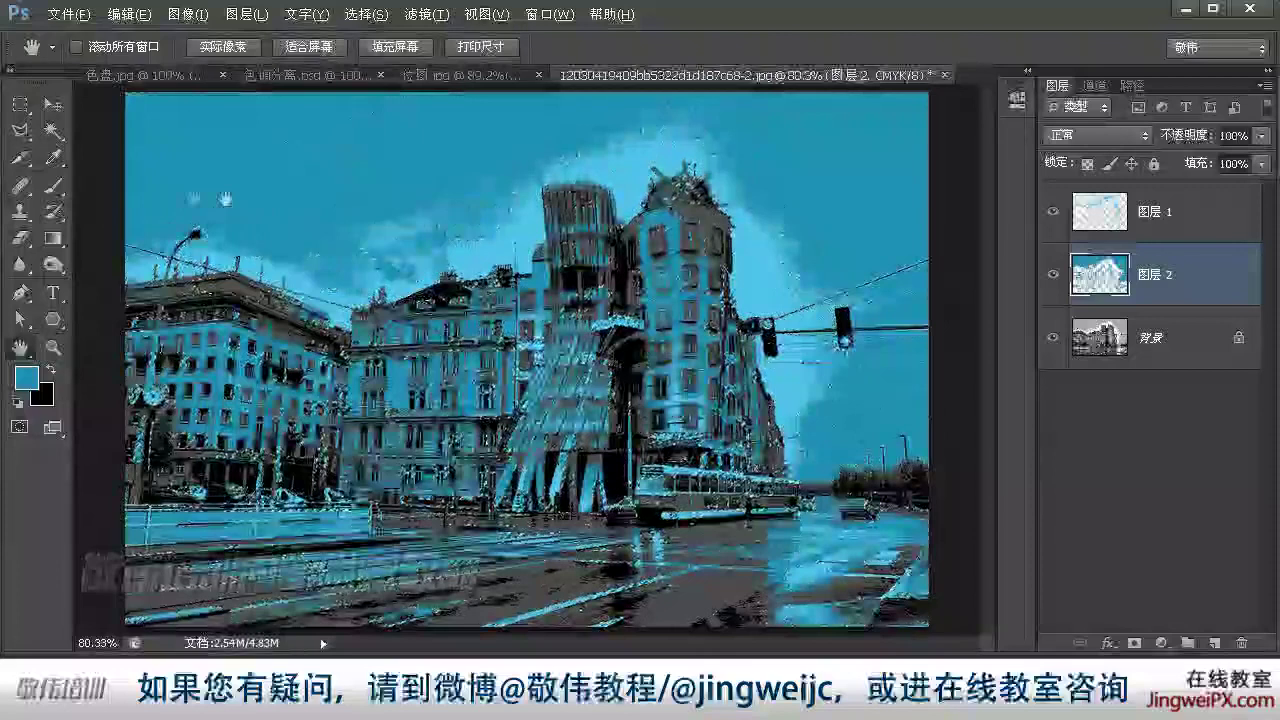
- Select the dark gray areas of the 背景 layer with the Magic Wand and set the foreground color to darker blue 19647d
click(1203, 340)
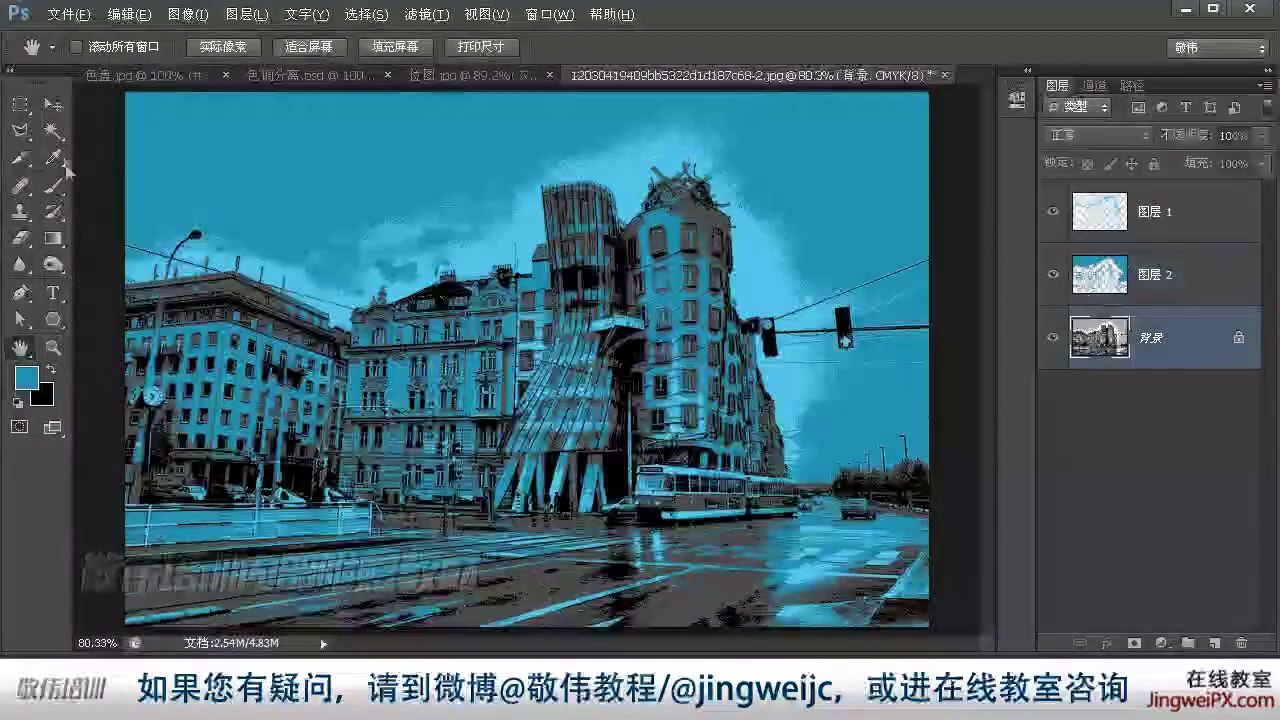
click(53, 130)
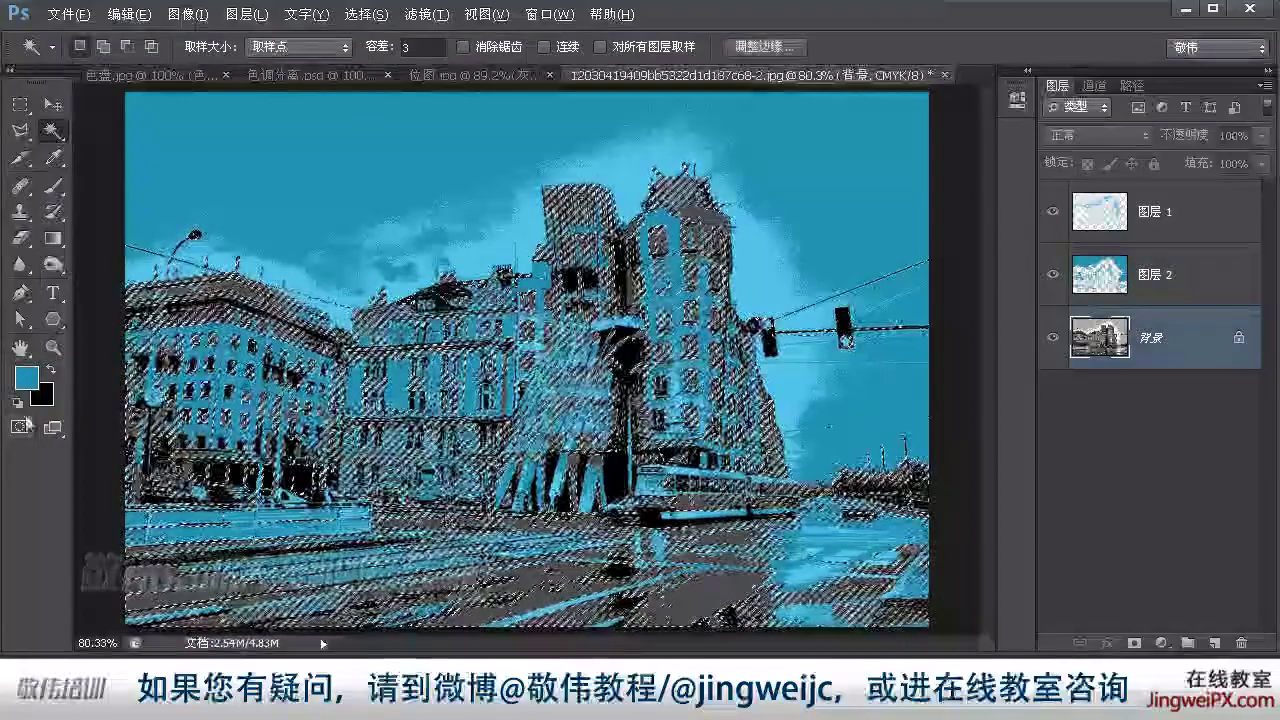
click(27, 377)
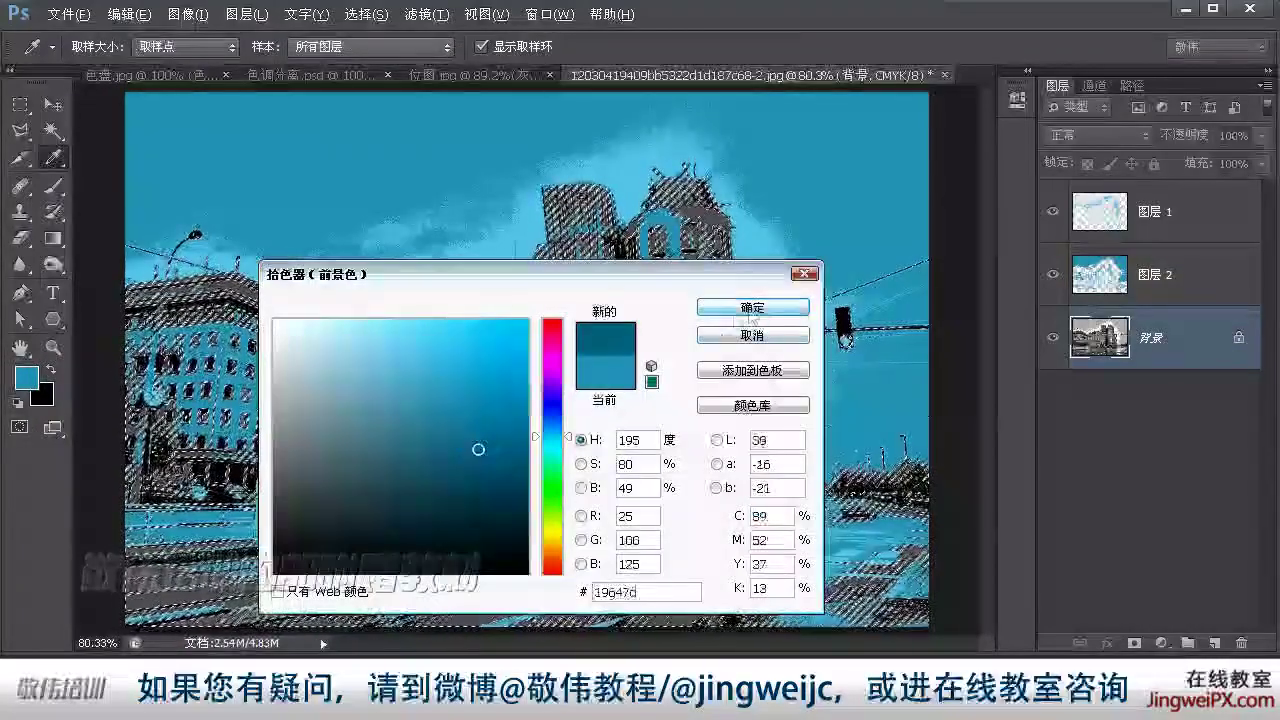
key(Return)
- Fill the selected dark gray areas with the darker blue on a new layer directly above the background, and deselect
click(1214, 643)
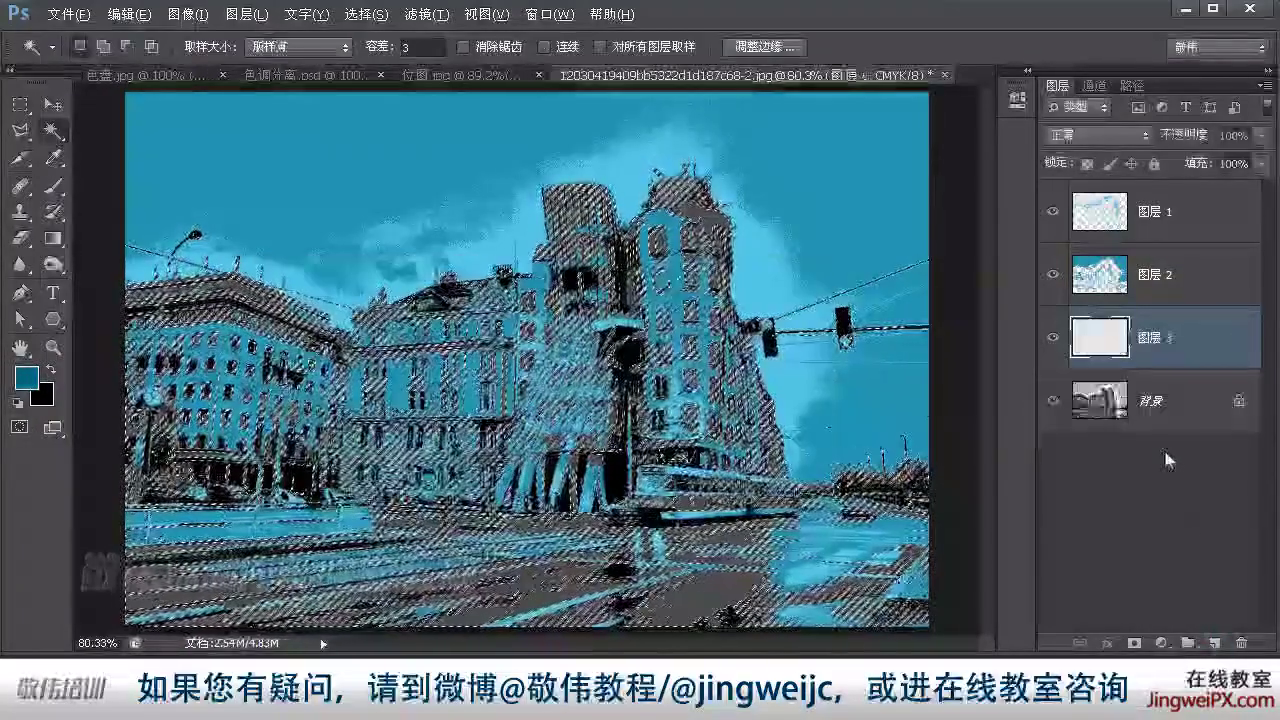
key(ctrl+alt+shift+e)
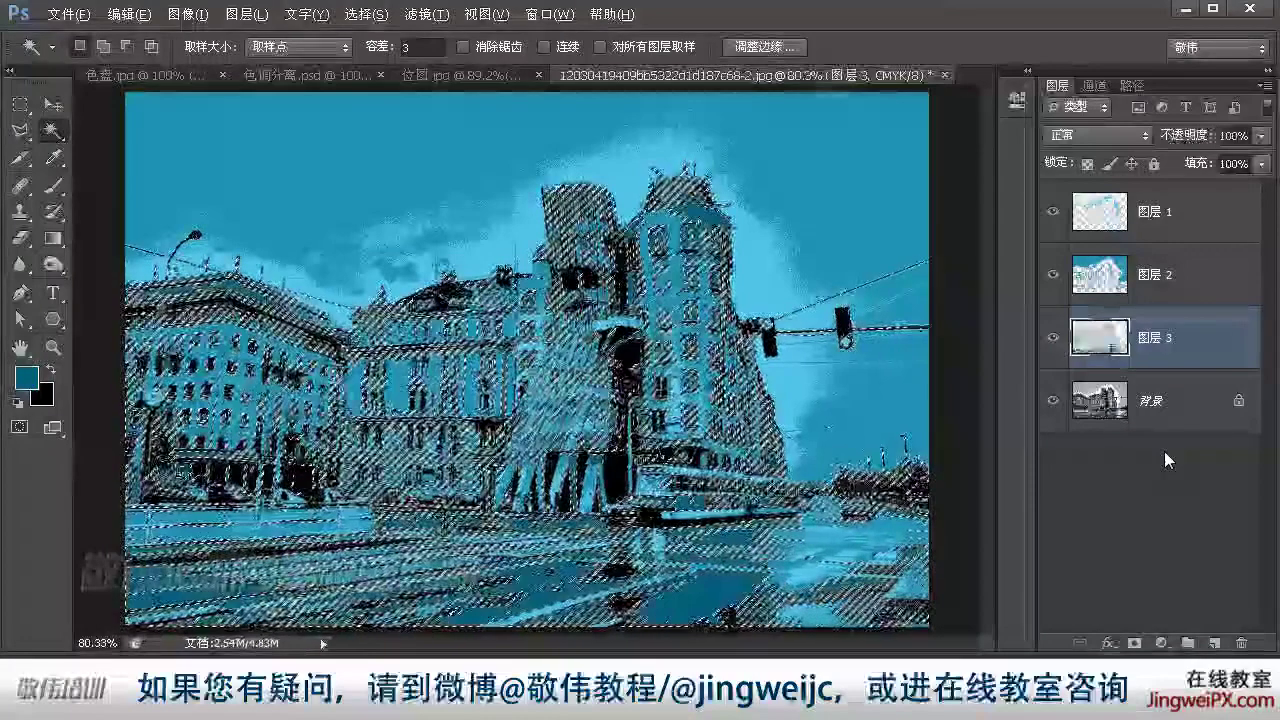
key(ctrl+d)
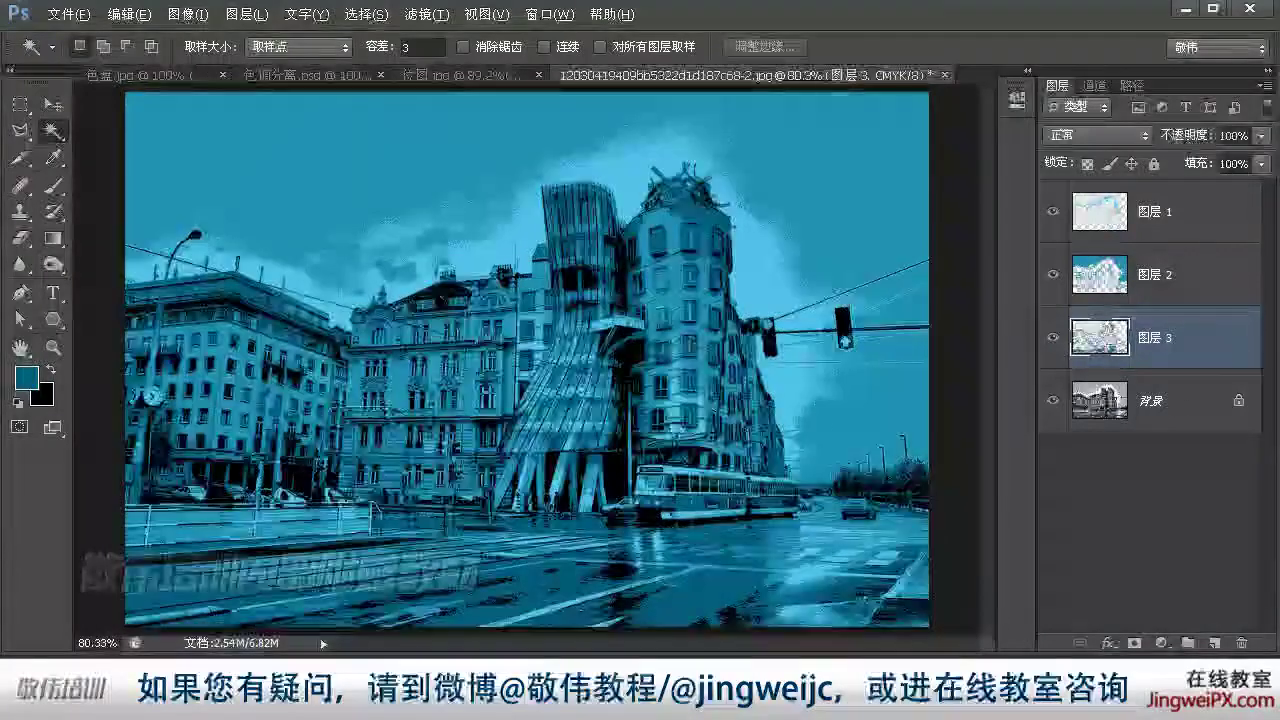
- Select the black areas of the 背景 layer and fill them with deep blue 063747 on a new layer above it
key(alt+bracketleft)
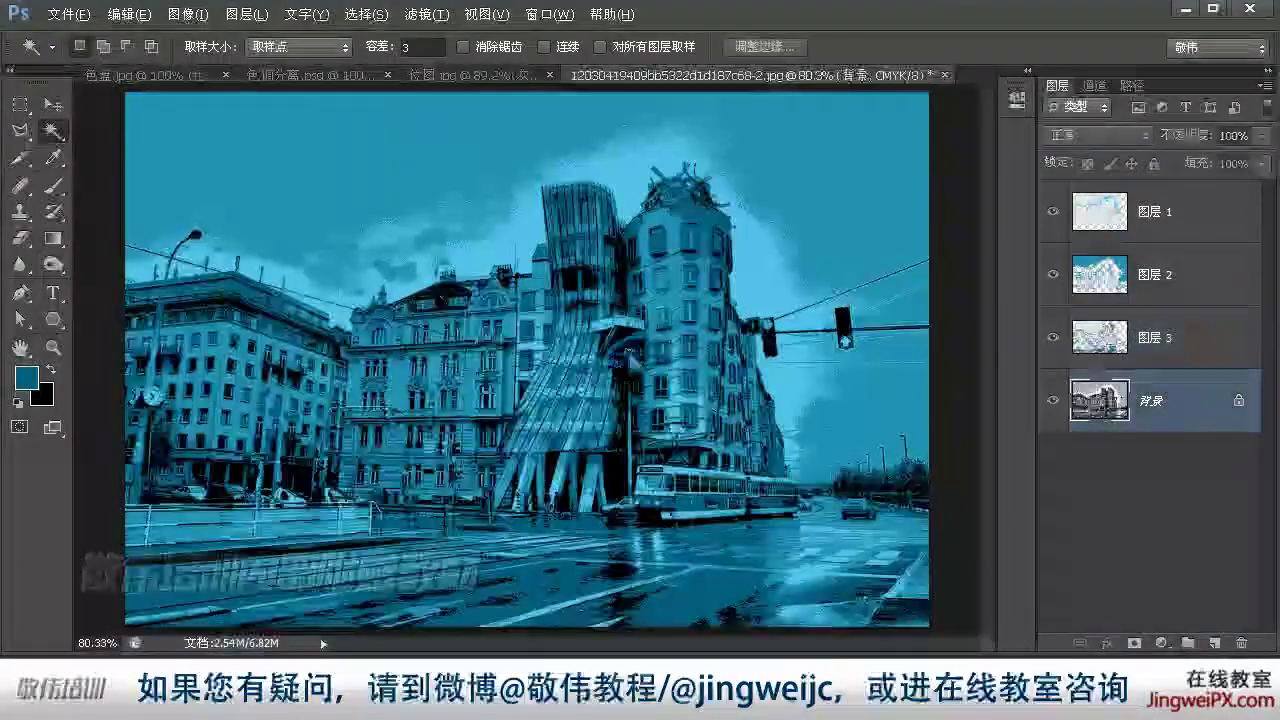
key(ctrl+alt+2)
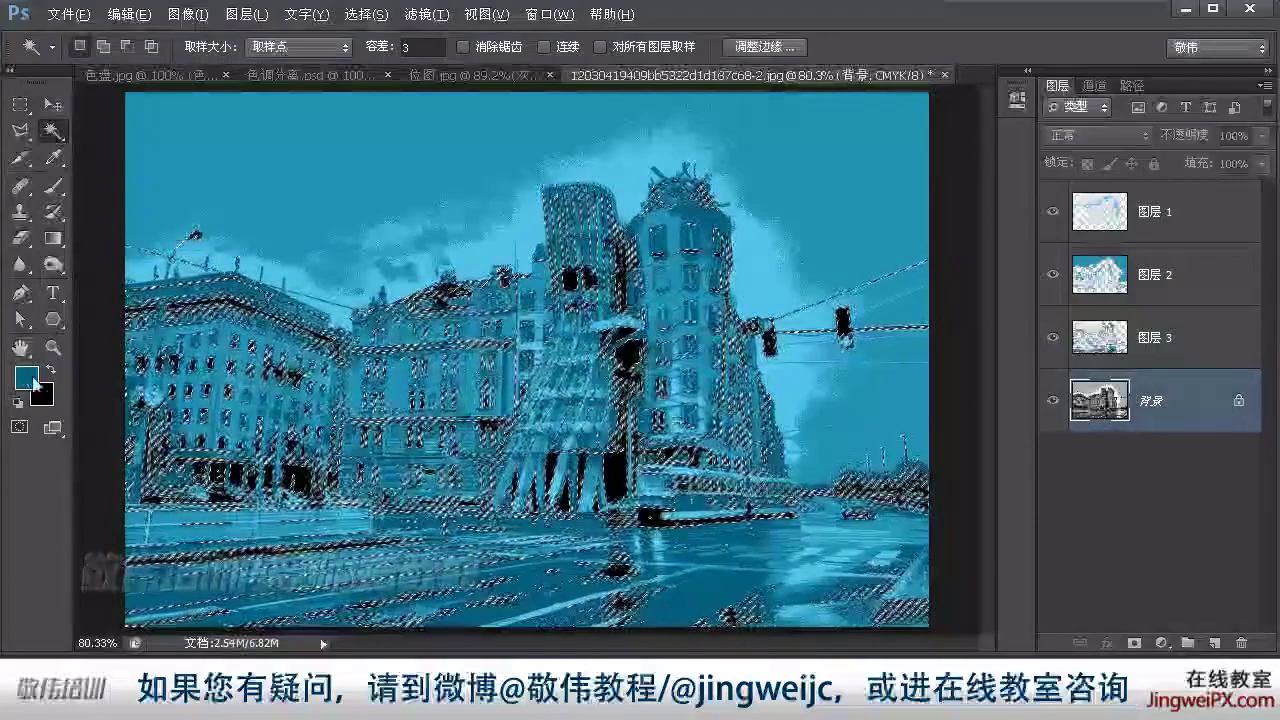
click(30, 378)
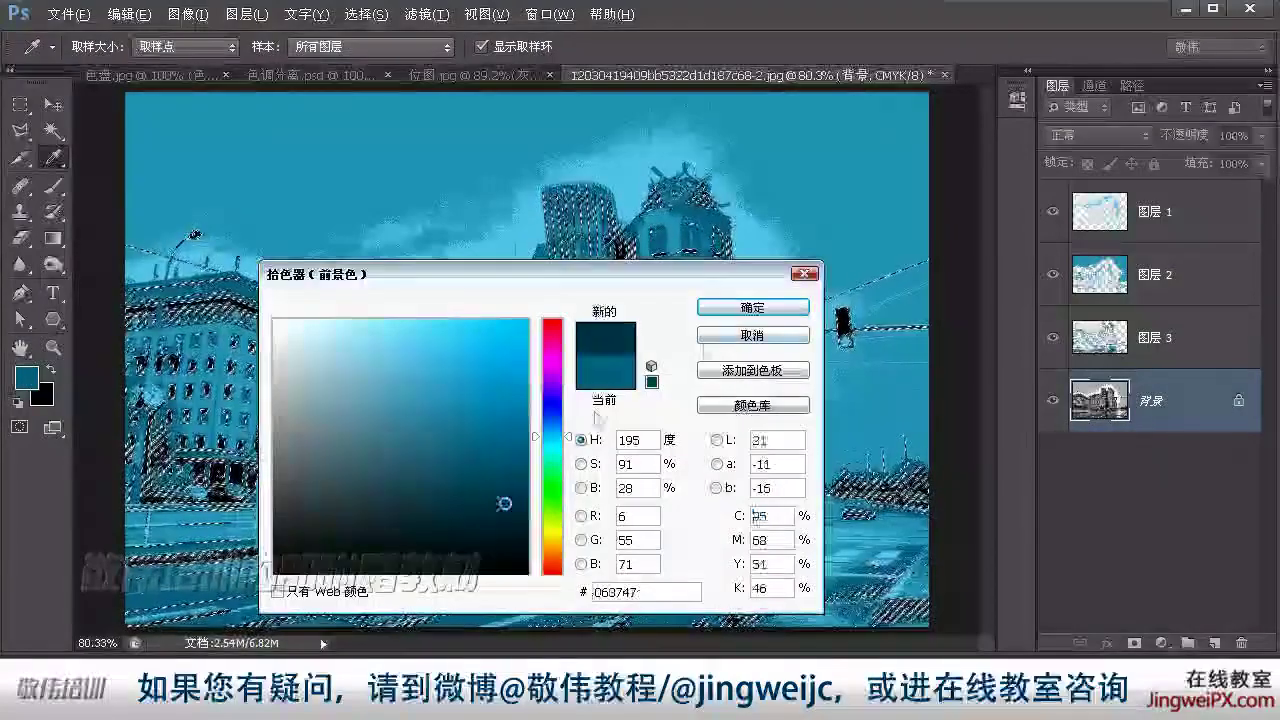
key(Escape)
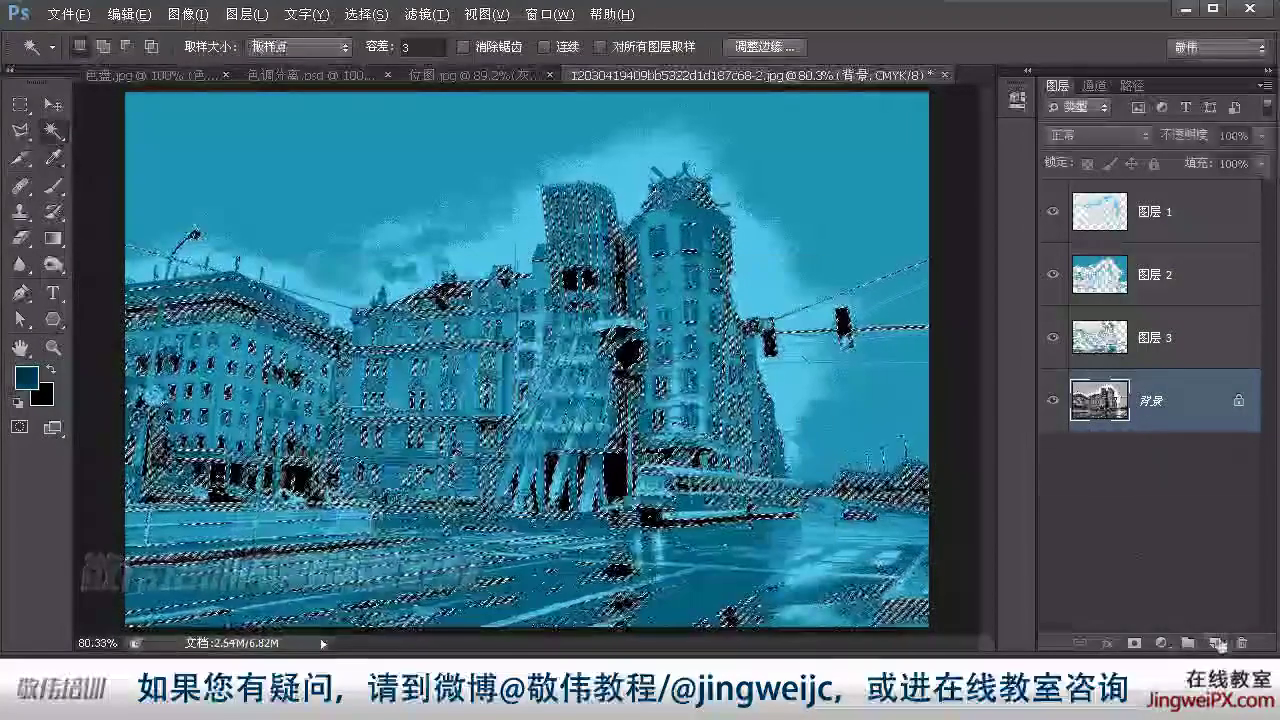
click(1216, 643)
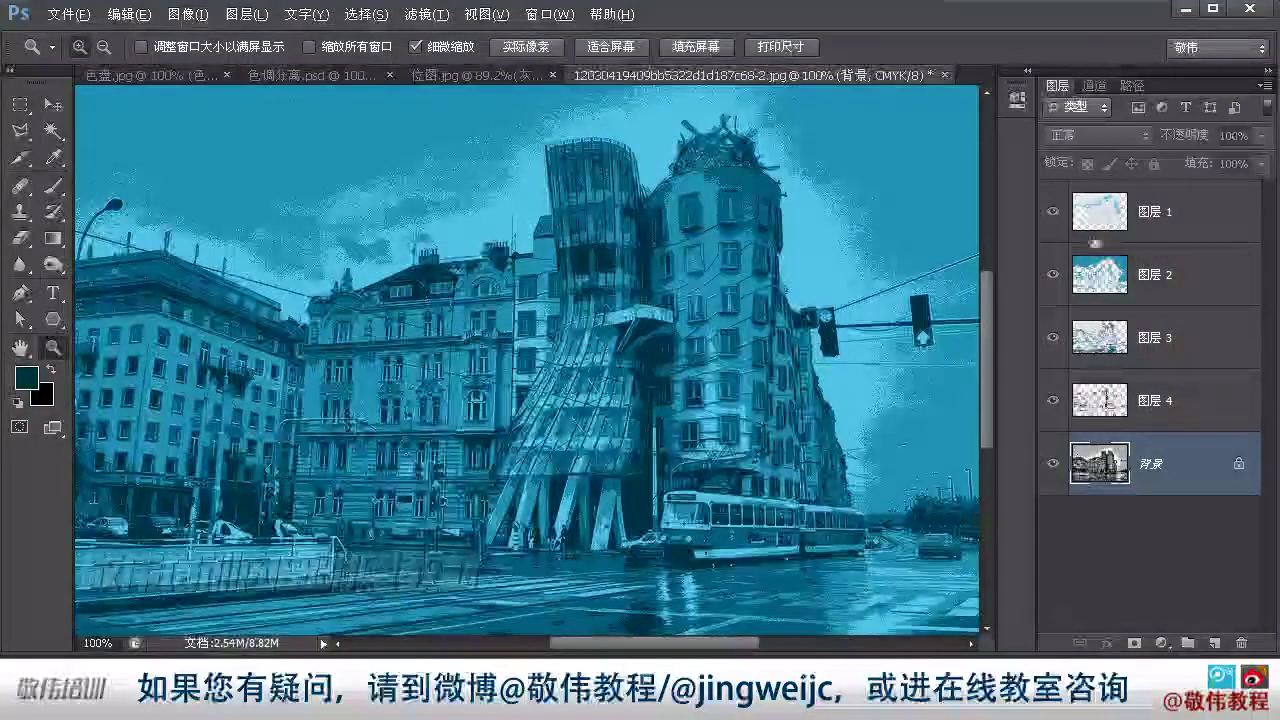
- Review the four color layers one by one and inspect the blue-toned buildings and street at 100% zoom
click(1105, 225)
click(1160, 280)
click(1162, 350)
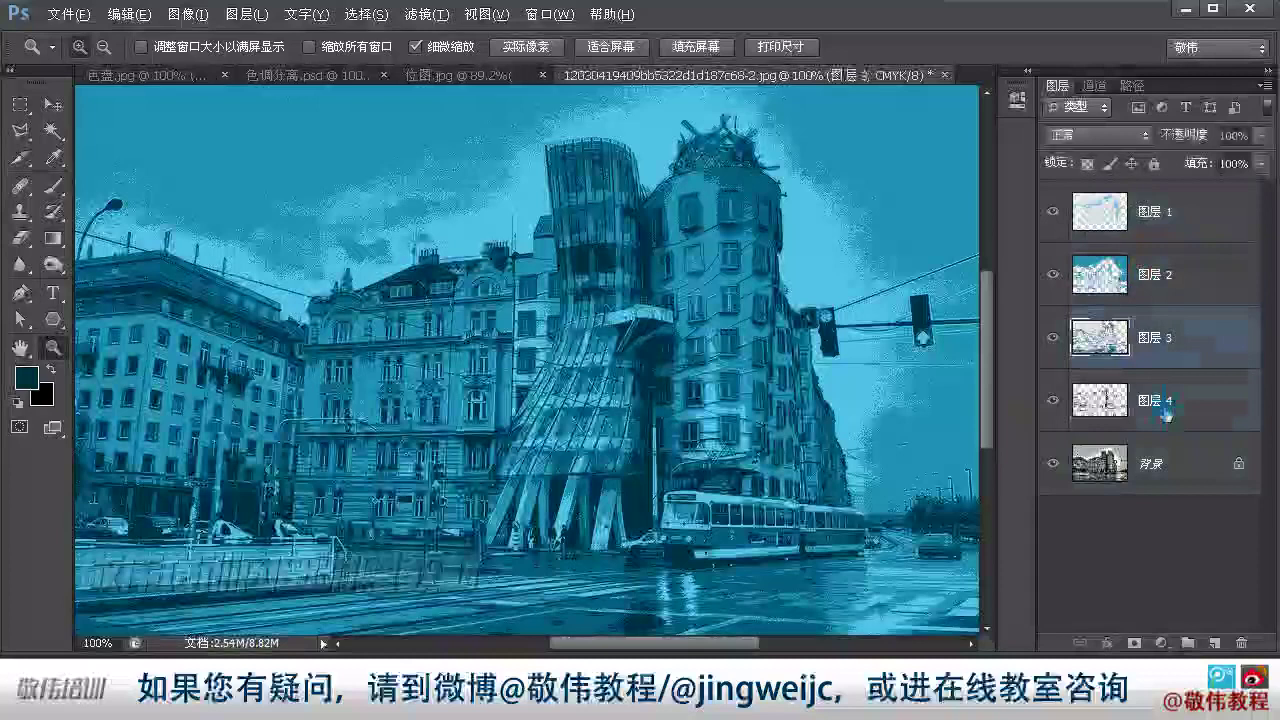
click(1165, 405)
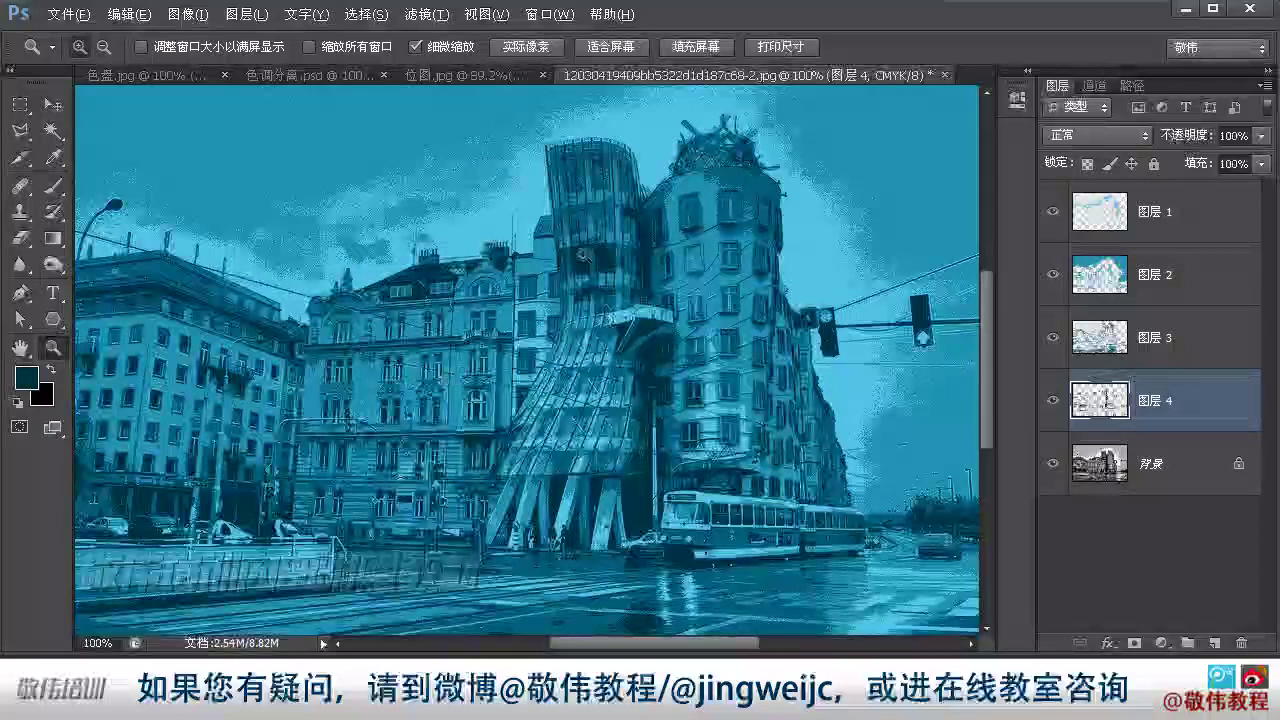
click(20, 347)
drag(533, 385, 548, 377)
drag(470, 448, 486, 482)
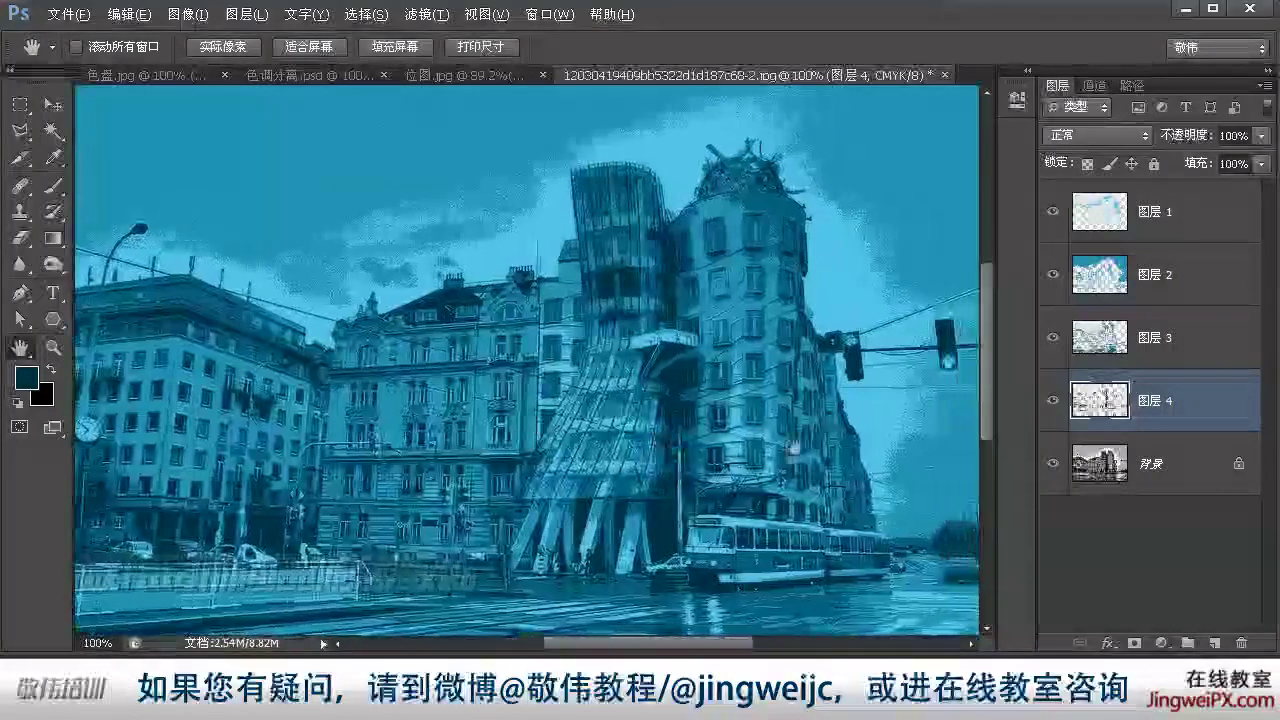
drag(790, 462, 782, 481)
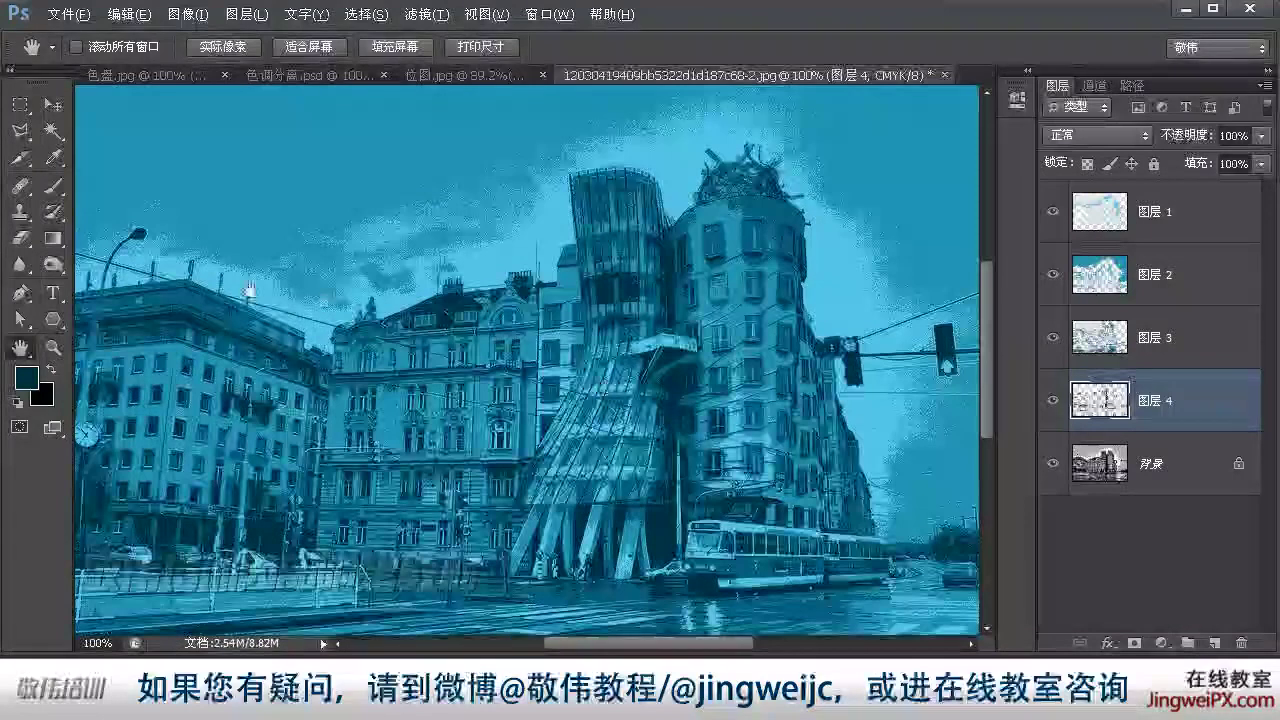